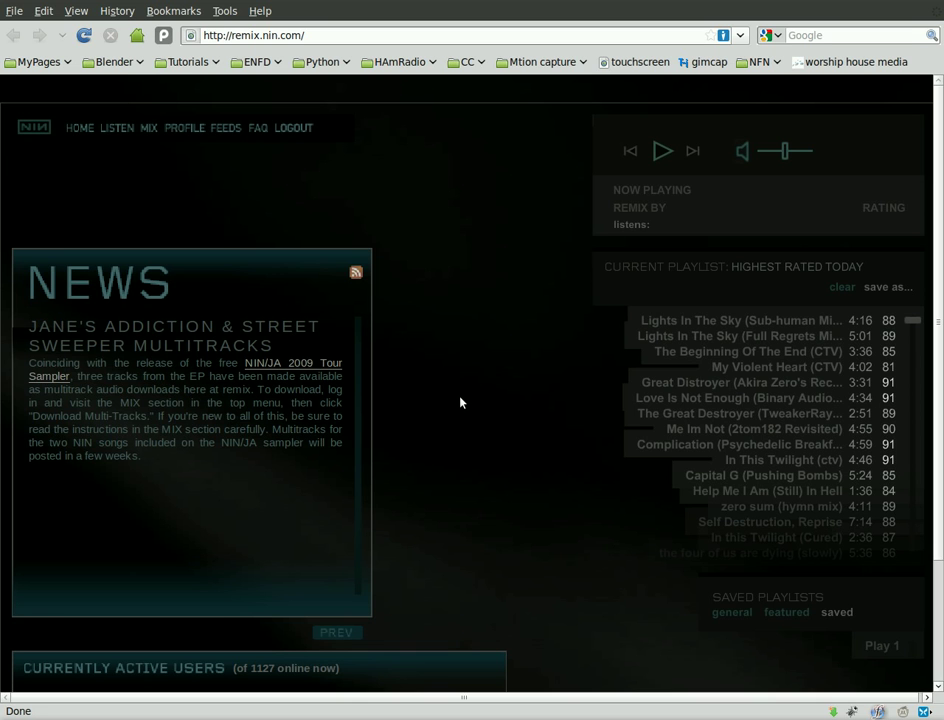
In the NIN Remix site's MIX section, browse the downloadable multi-track song list.
click(150, 132)
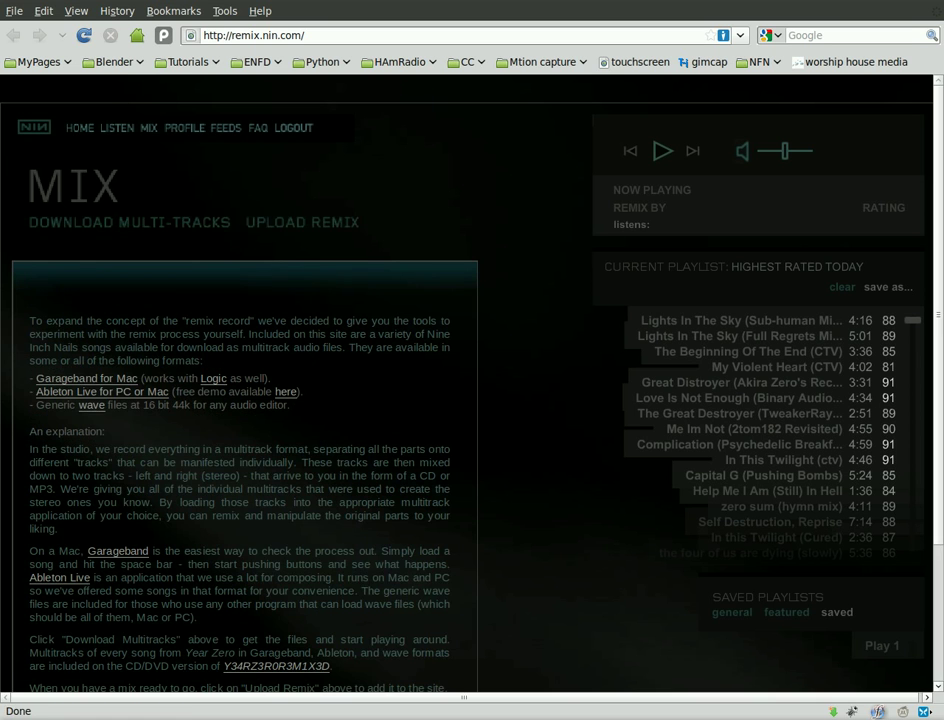
scroll(506, 426, down, 3)
scroll(506, 426, up, 3)
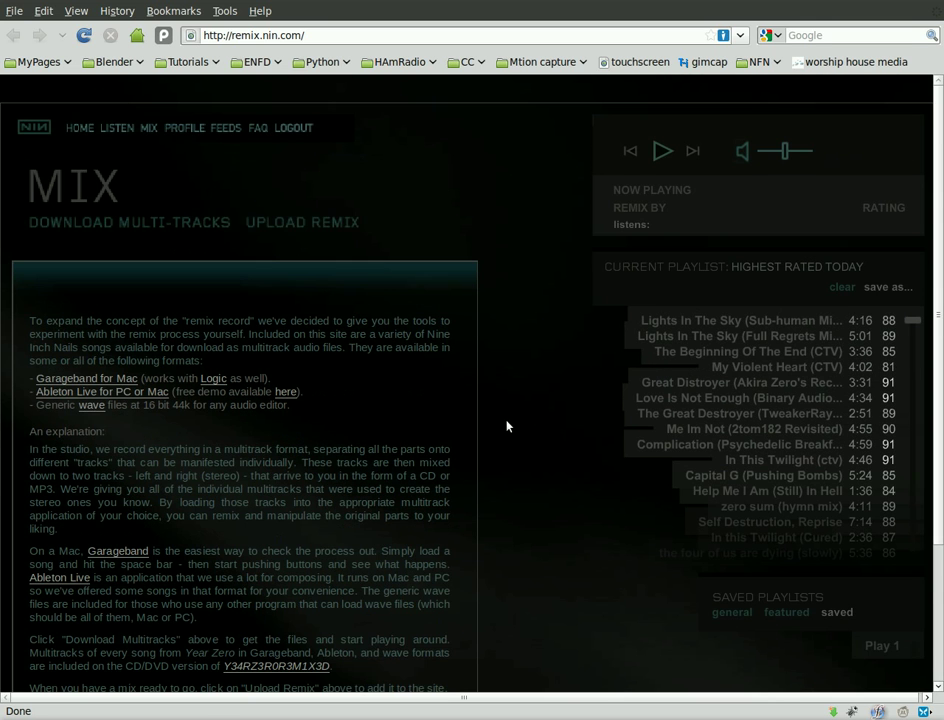
click(63, 229)
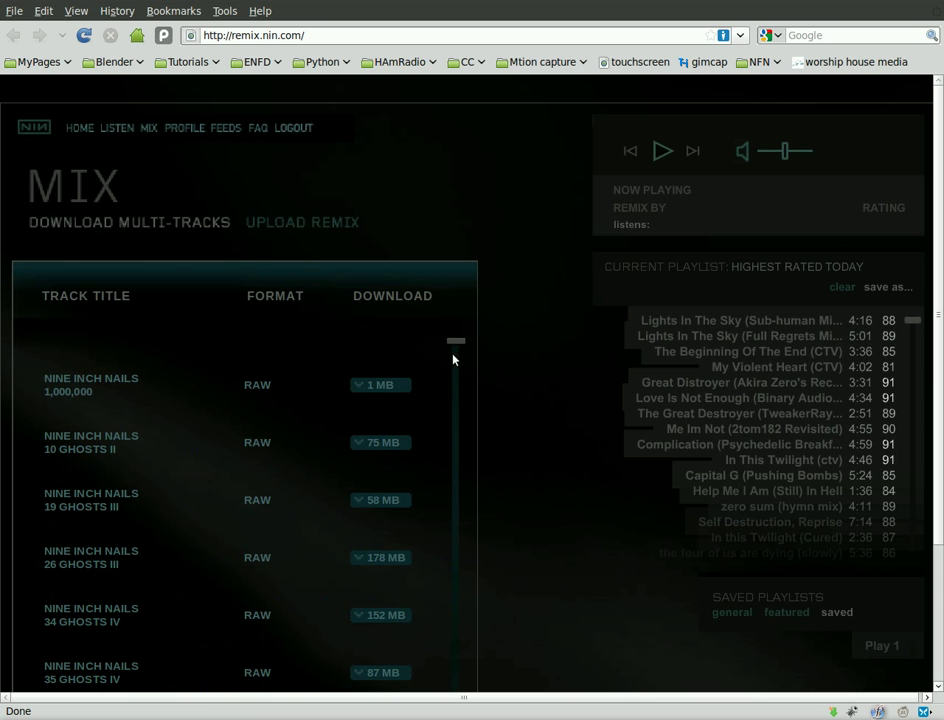
drag(455, 347, 470, 475)
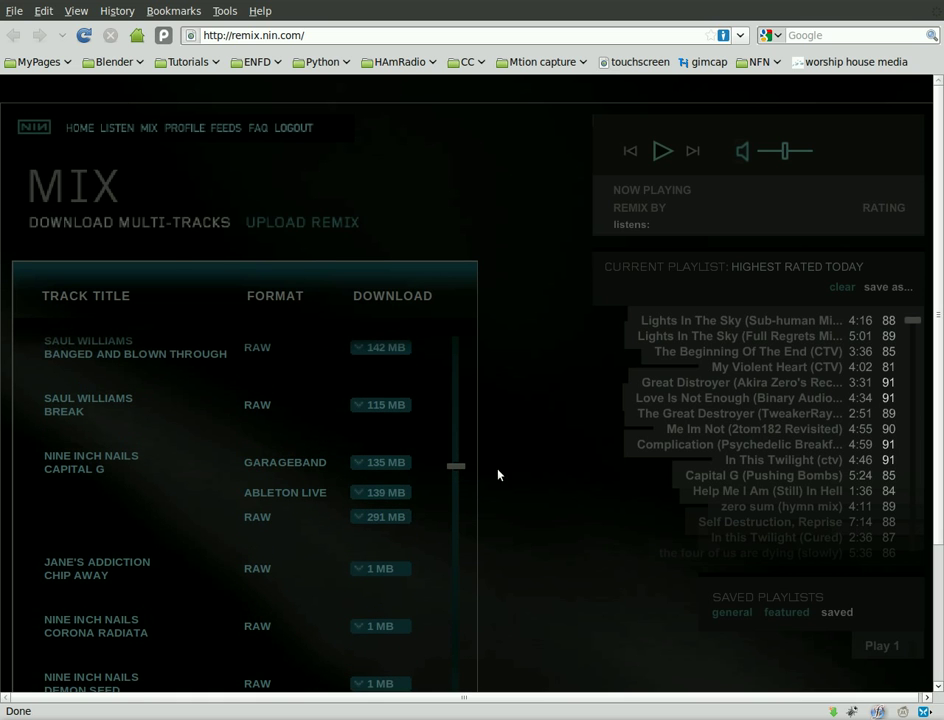
drag(455, 471, 459, 446)
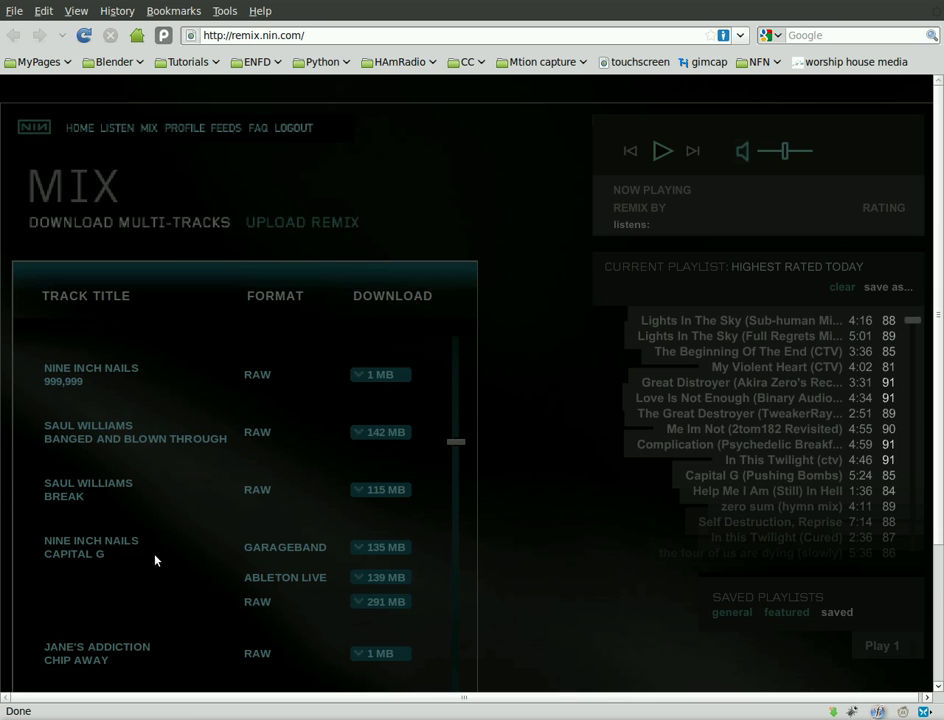
scroll(155, 560, down, 2)
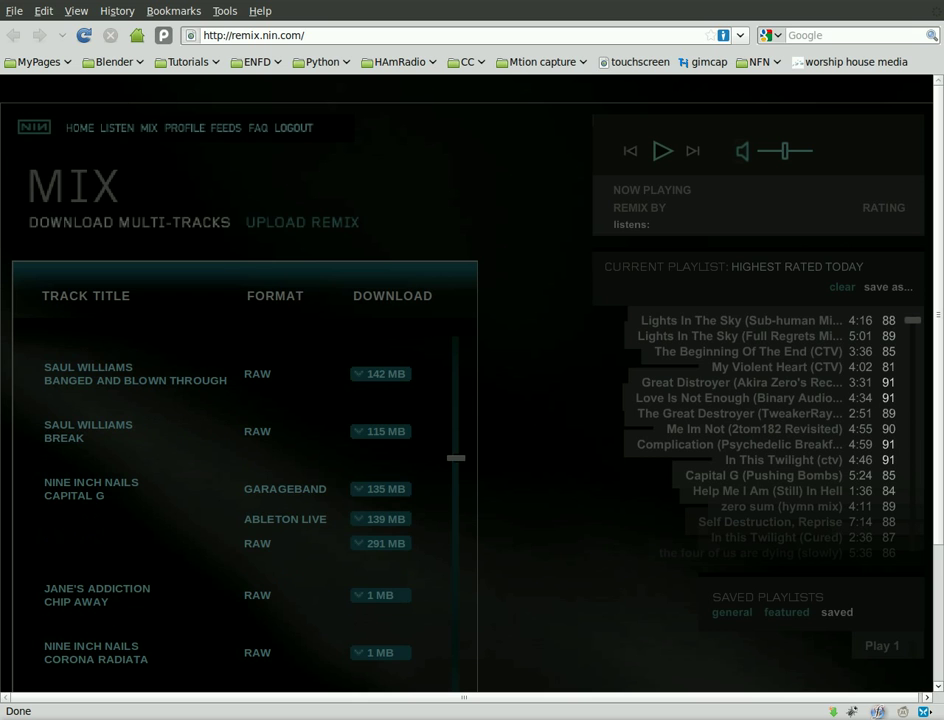
drag(456, 458, 456, 356)
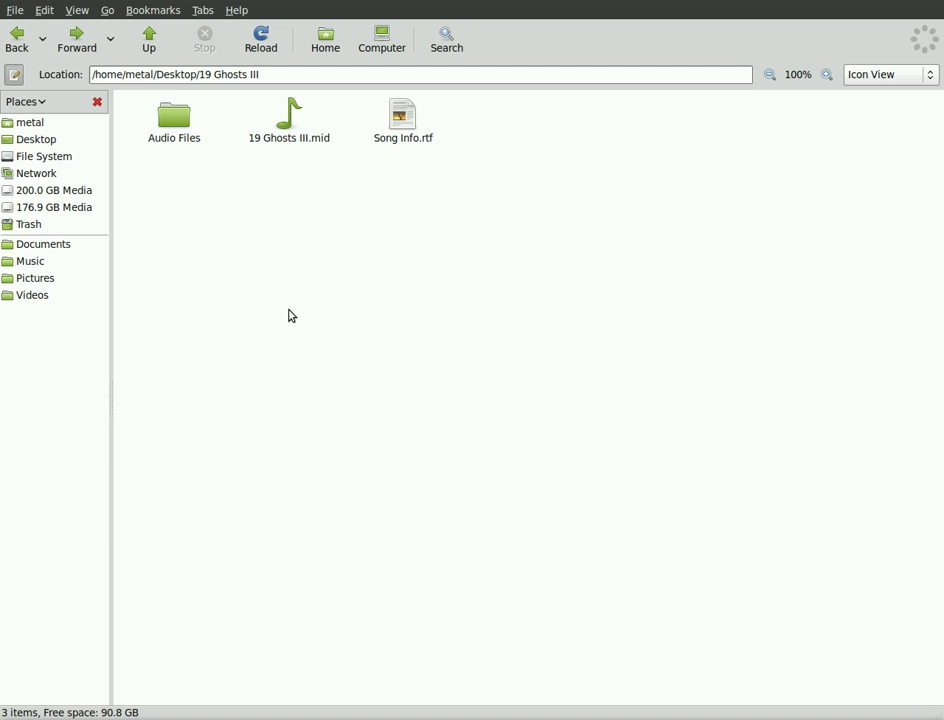
Check that the Audio Files folder holds the twelve wav stems.
double_click(176, 118)
drag(166, 348, 849, 84)
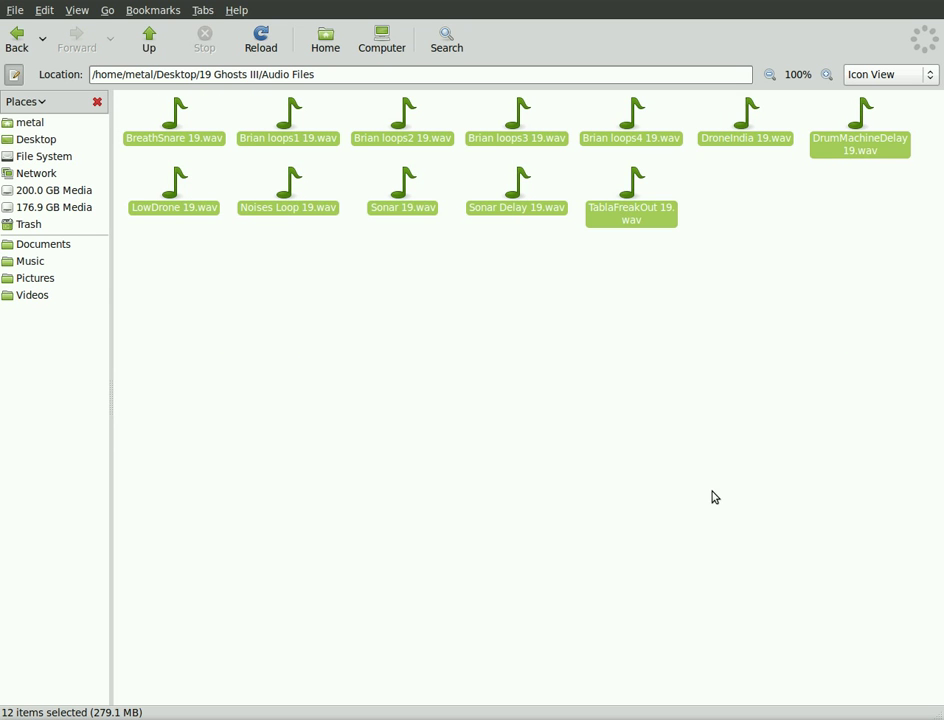
click(149, 42)
click(297, 249)
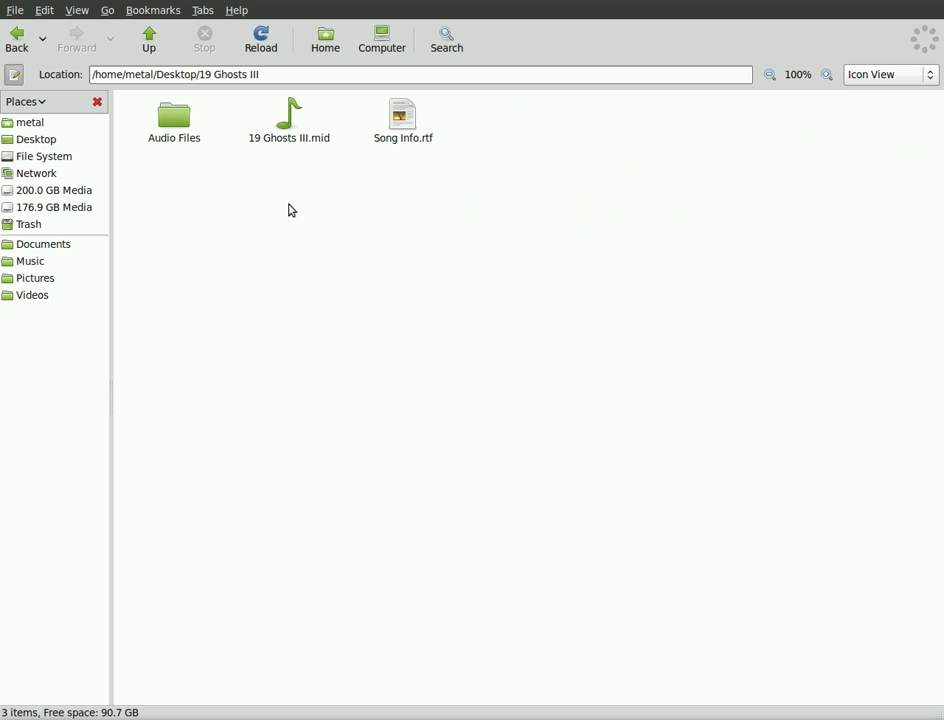
Read Song Info.rtf for 19 Ghosts III: 4/4 meter, 80 bpm.
click(289, 118)
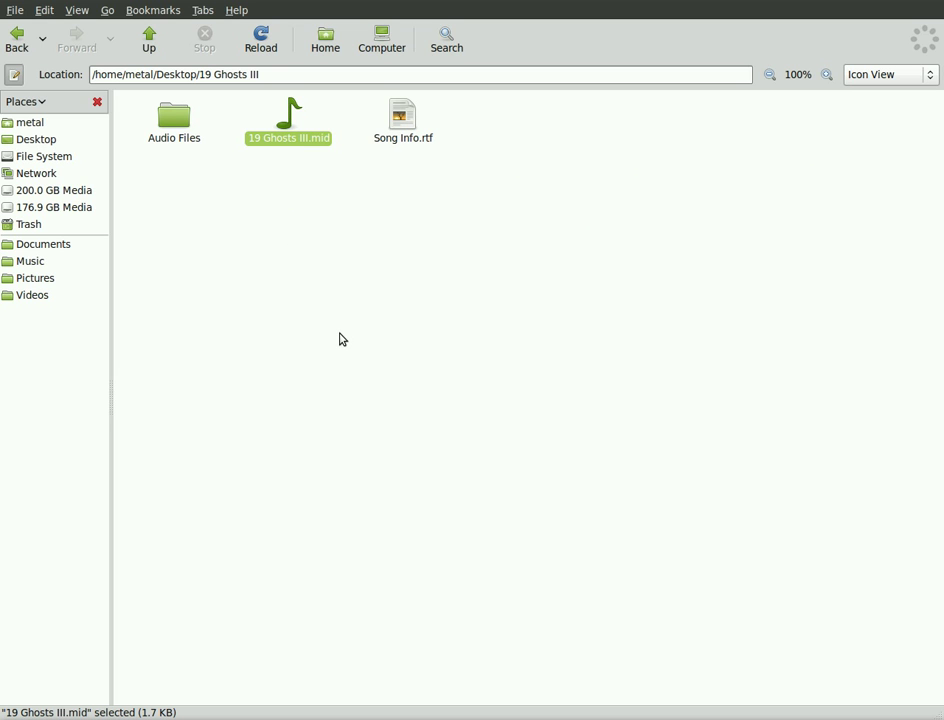
click(466, 312)
click(409, 118)
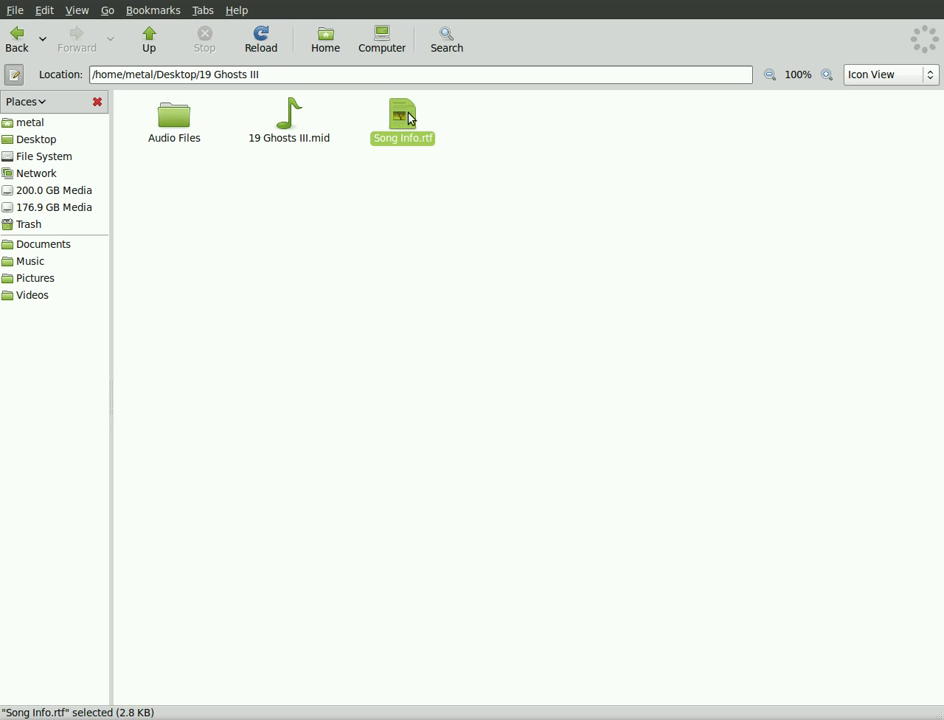
double_click(409, 118)
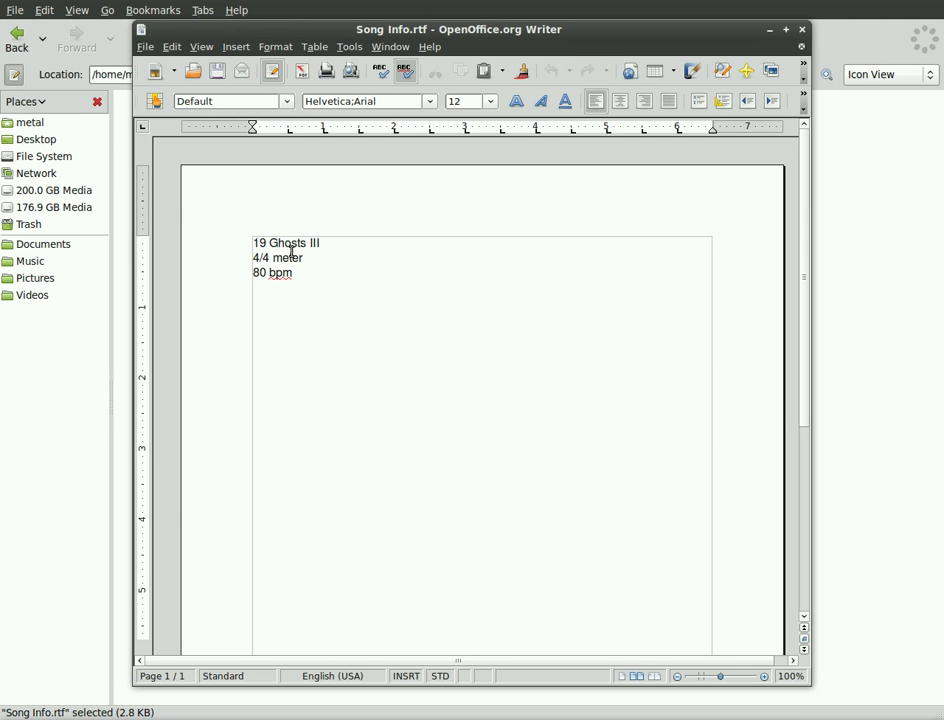
triple_click(347, 244)
drag(317, 260, 215, 255)
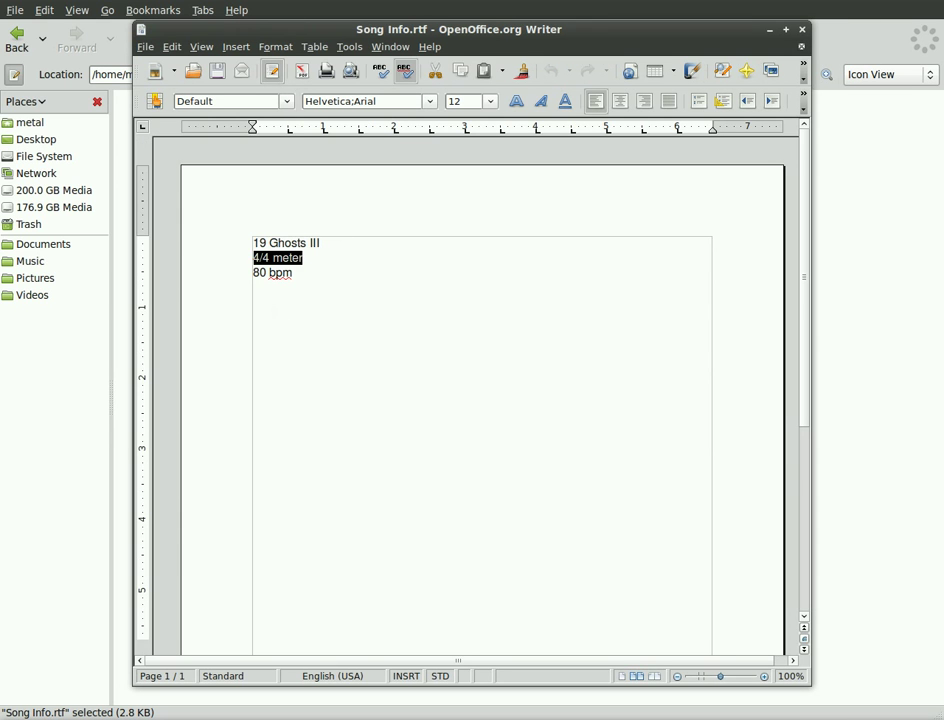
triple_click(307, 298)
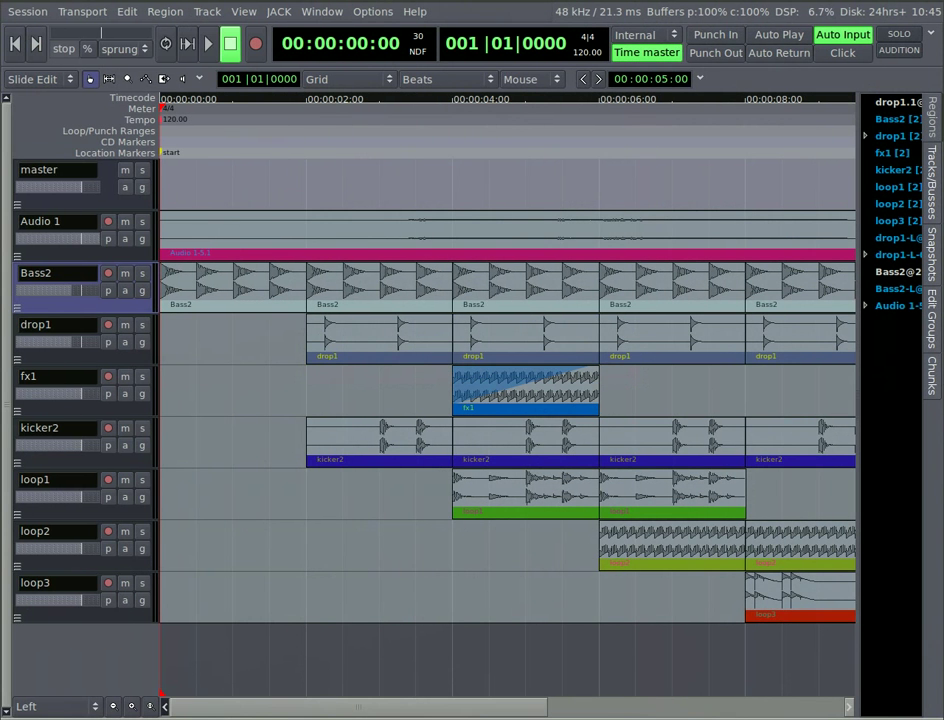
Create a new empty Ardour session named 'nin'.
click(27, 12)
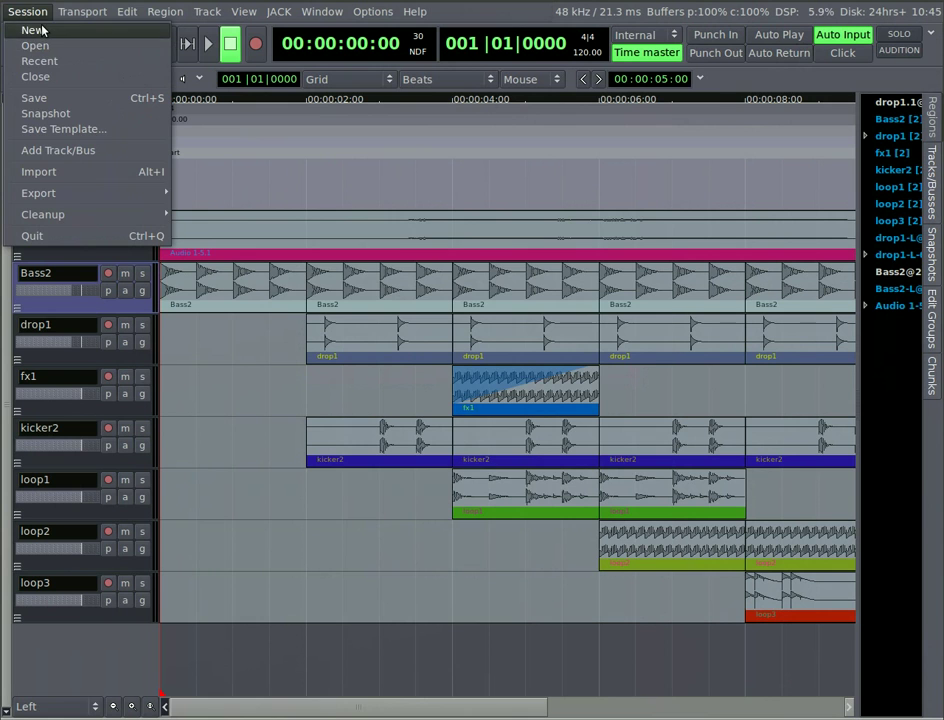
click(42, 30)
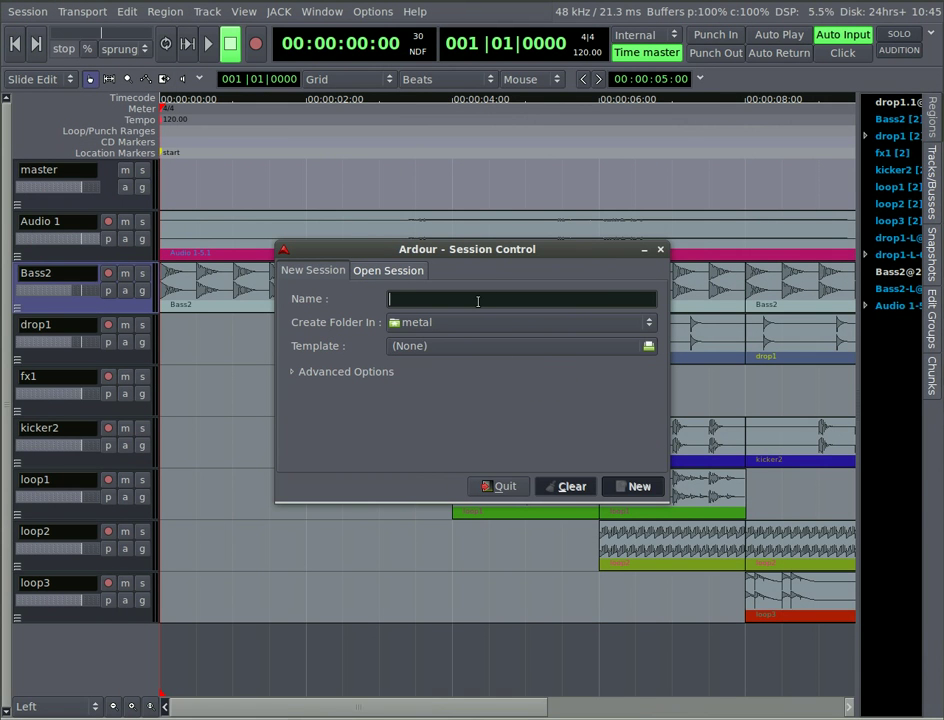
text(nin)
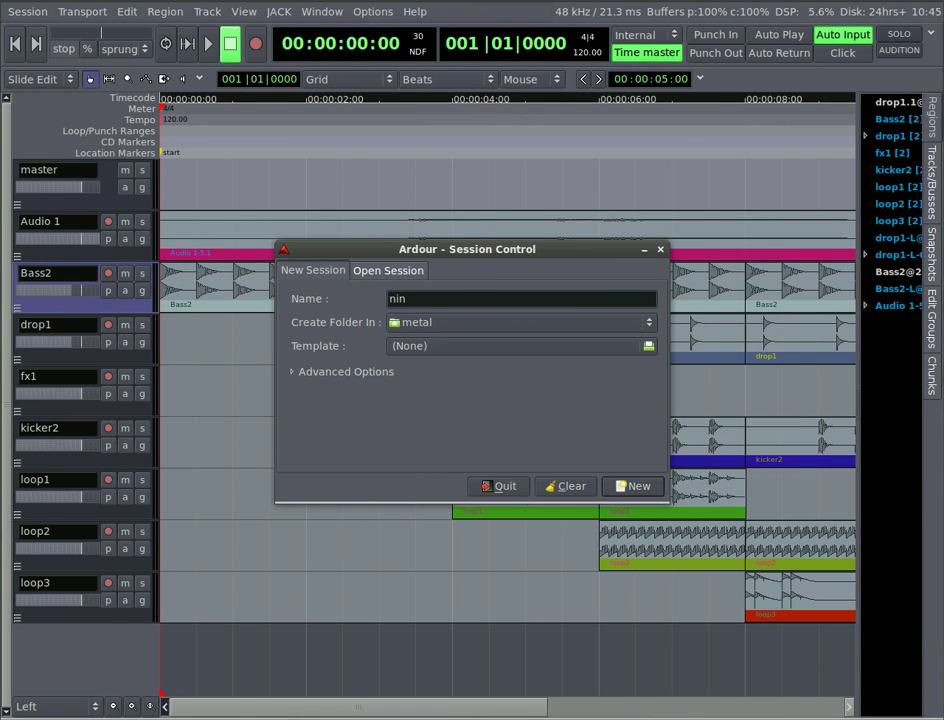
click(632, 486)
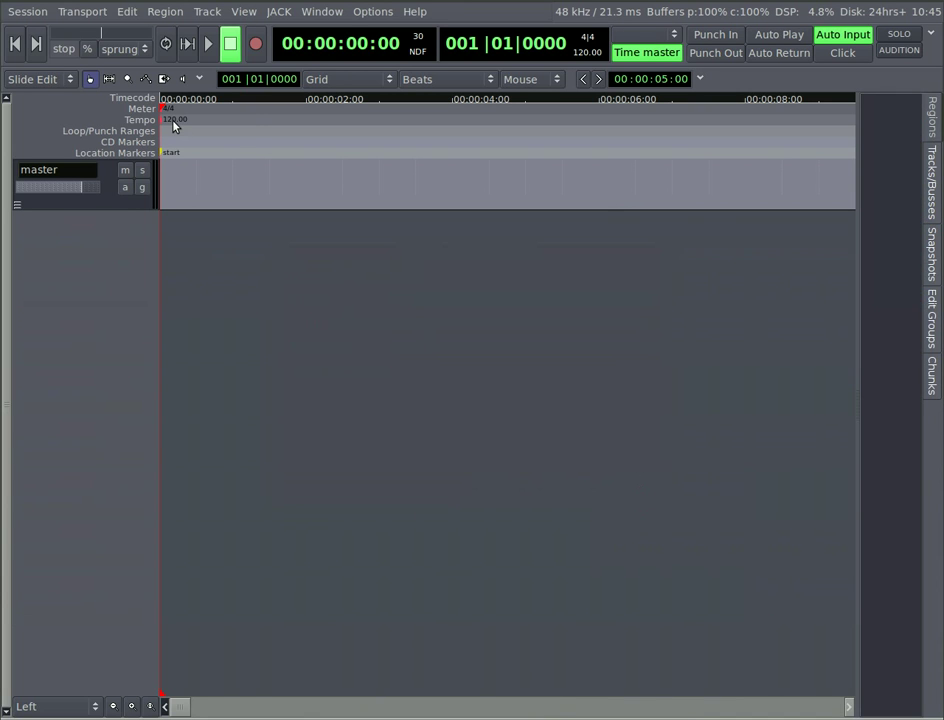
Change the session tempo marker from 120 to 80 bpm.
right_click(174, 122)
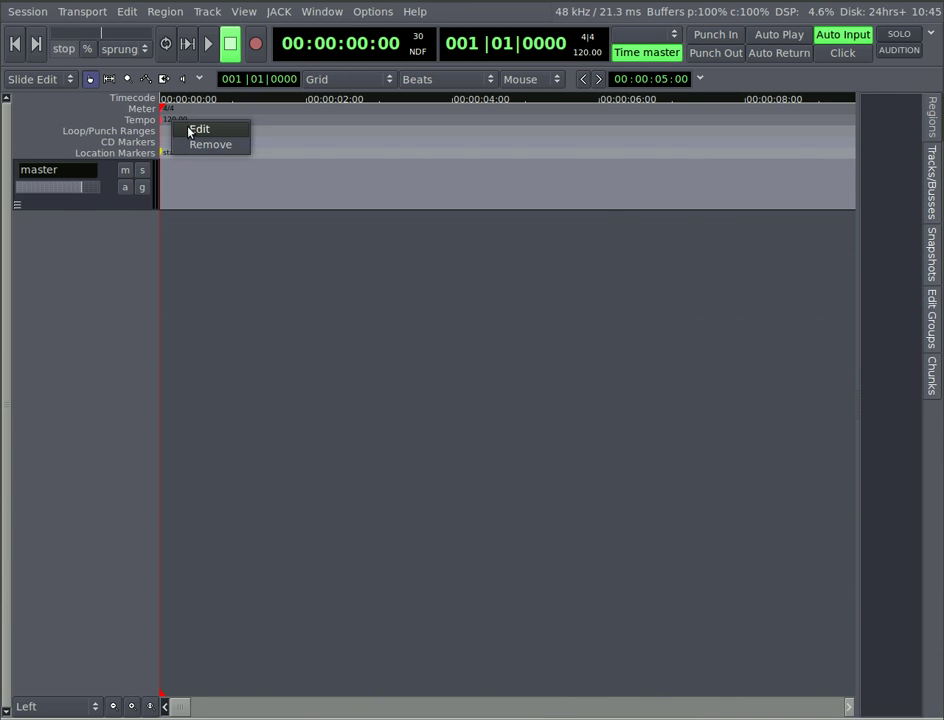
click(188, 128)
key(BackSpace)
text(80)
click(236, 170)
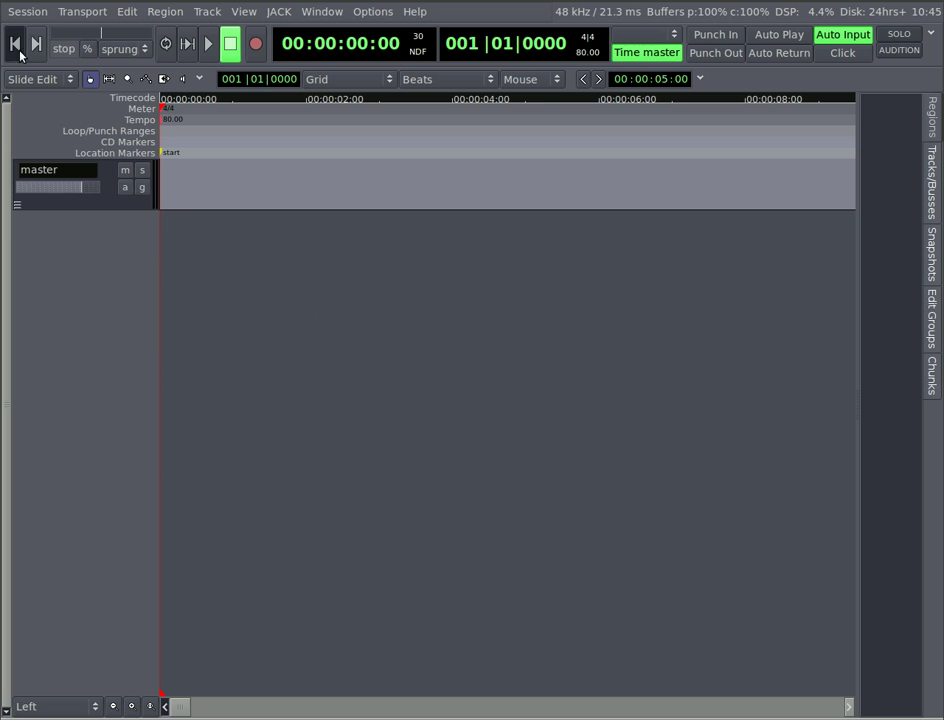
Import all wavs from Desktop/19 Ghosts III/Audio Files as new tracks, one per file.
click(27, 11)
click(70, 173)
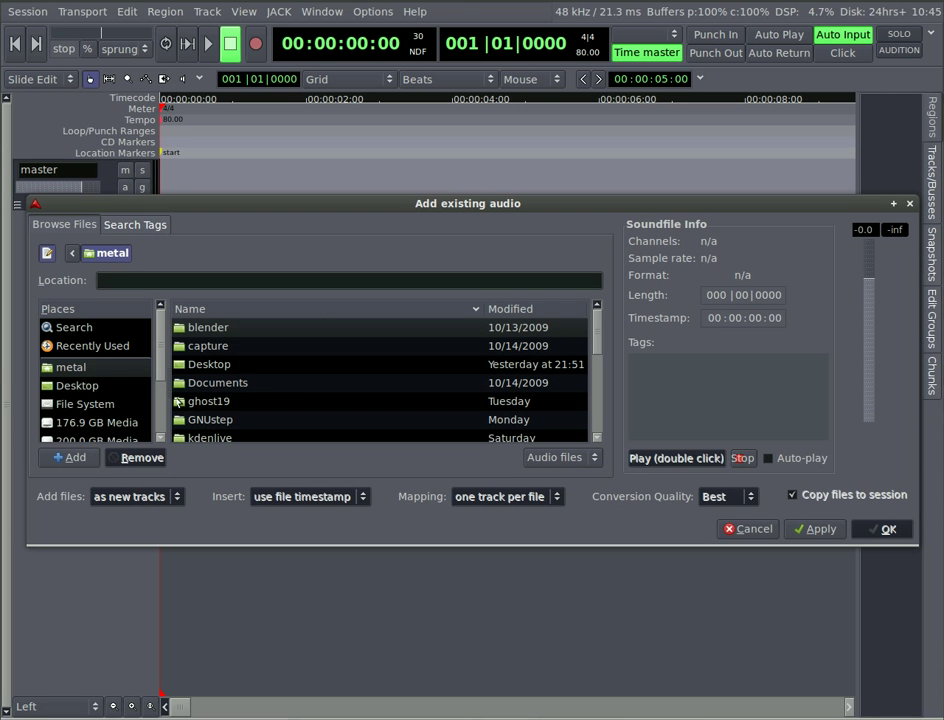
click(116, 386)
double_click(220, 329)
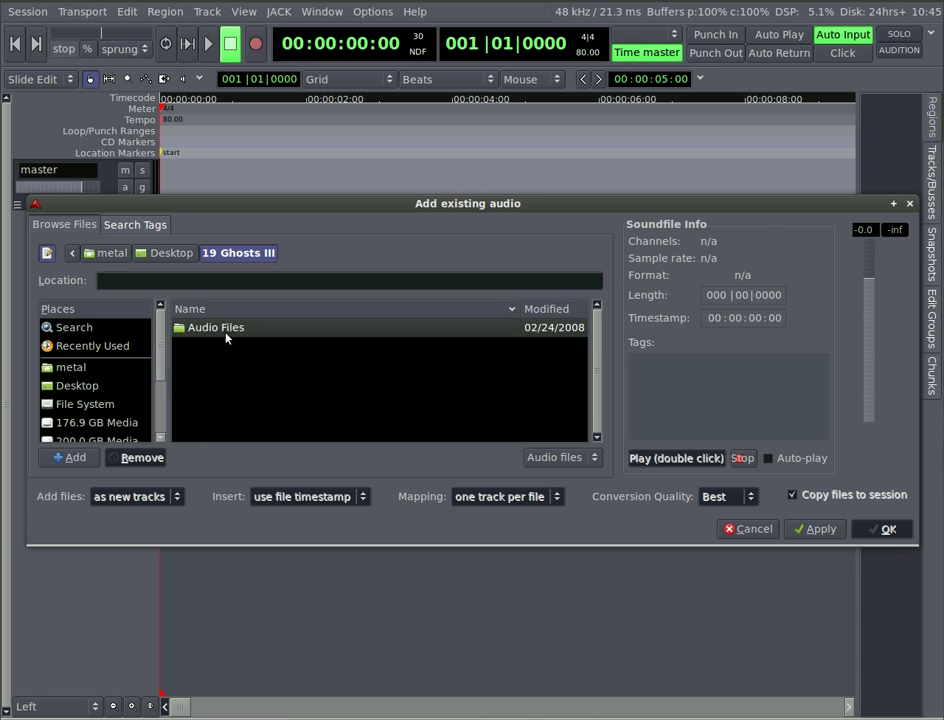
double_click(228, 333)
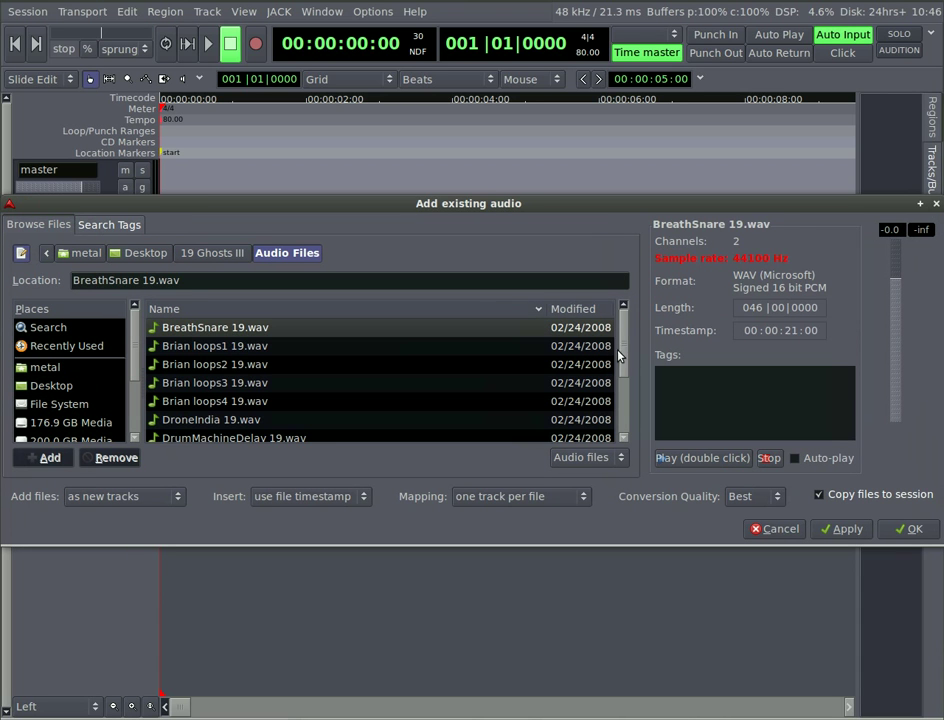
scroll(617, 425, down, 4)
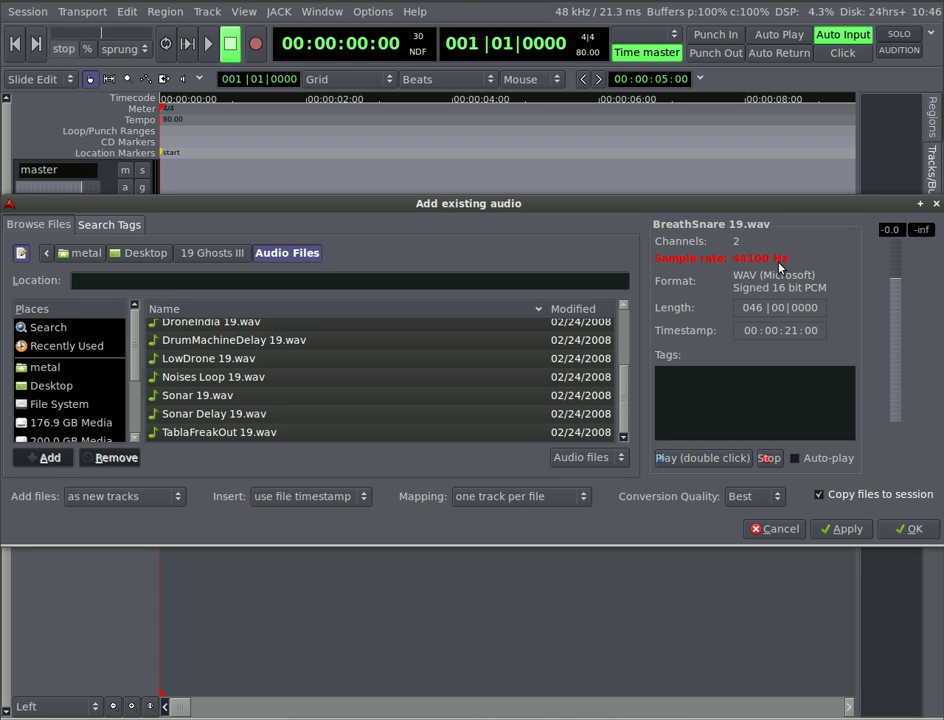
click(844, 529)
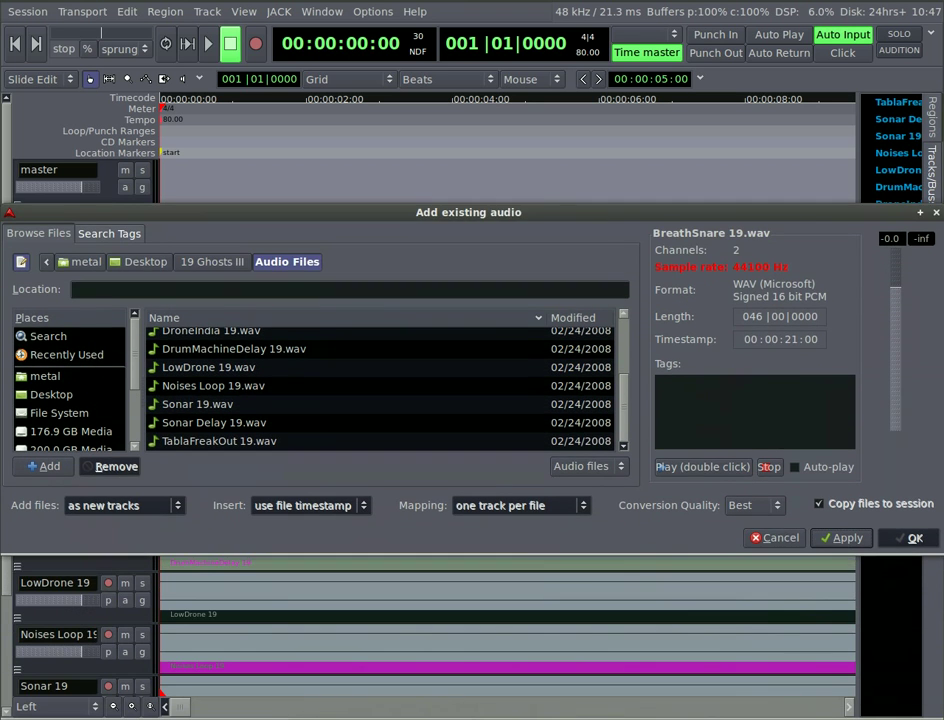
Close the import window and scroll through the imported stem tracks.
click(789, 545)
scroll(415, 463, down, 3)
scroll(418, 468, up, 3)
scroll(421, 474, down, 3)
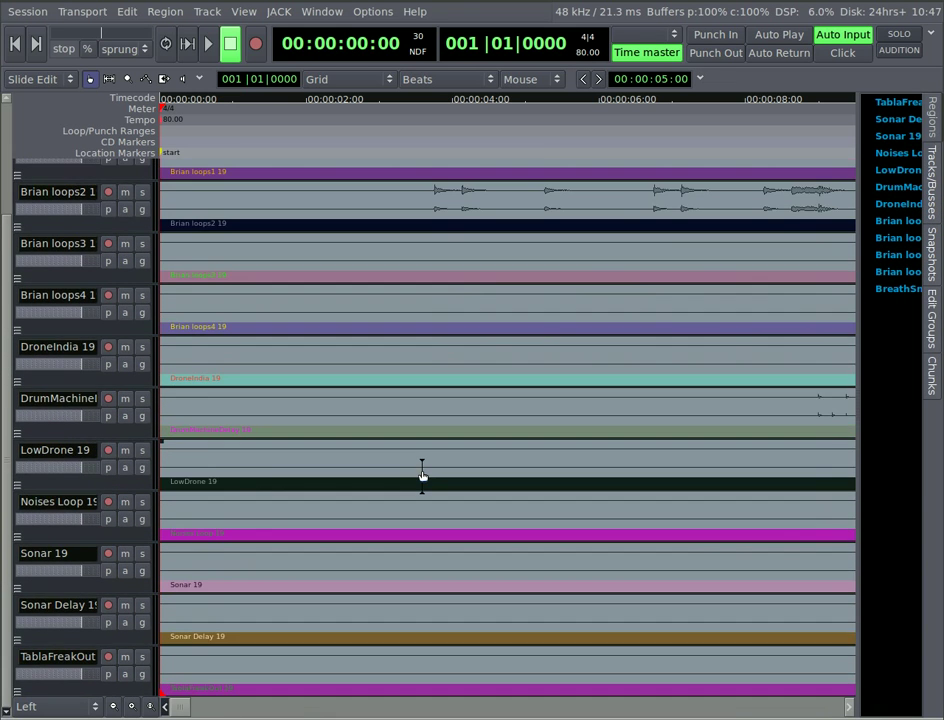
scroll(422, 475, up, 3)
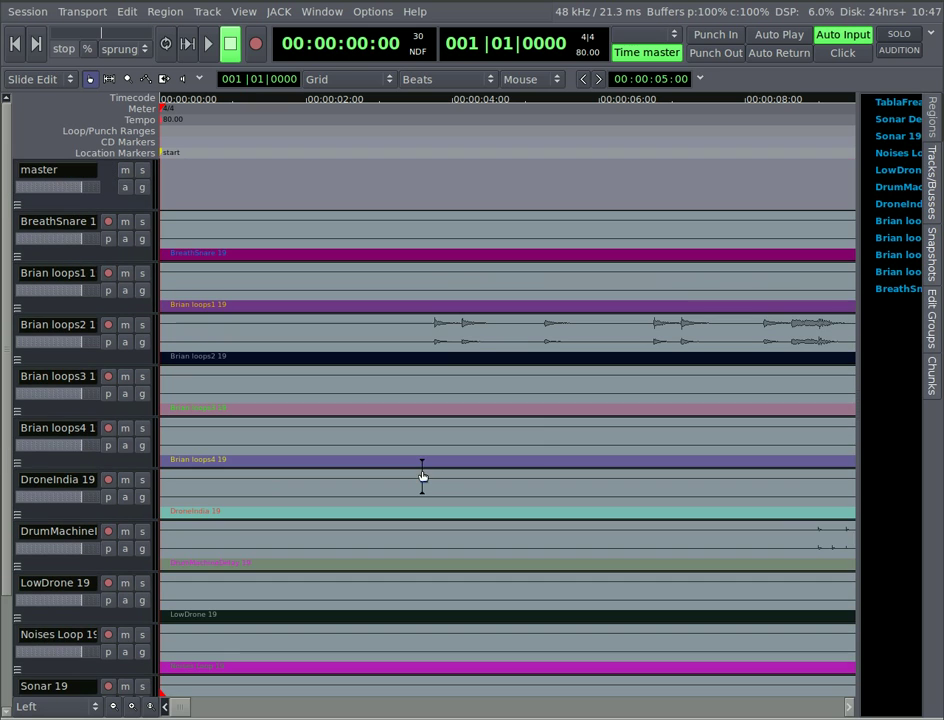
Play from the start, stop at 00:00:12:15, and zoom out to show every region.
click(208, 44)
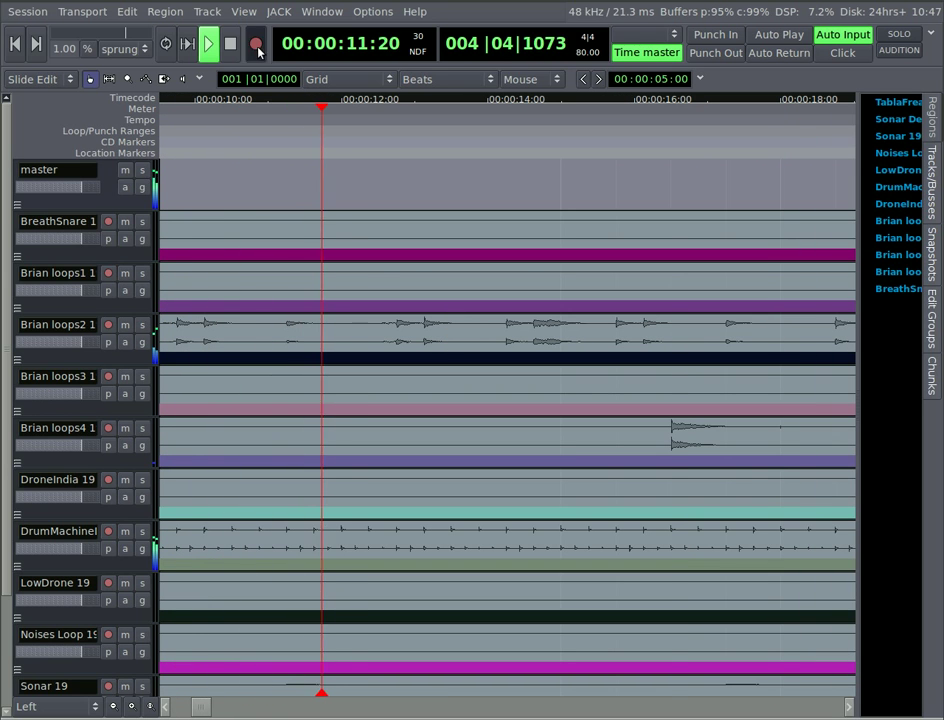
key(space)
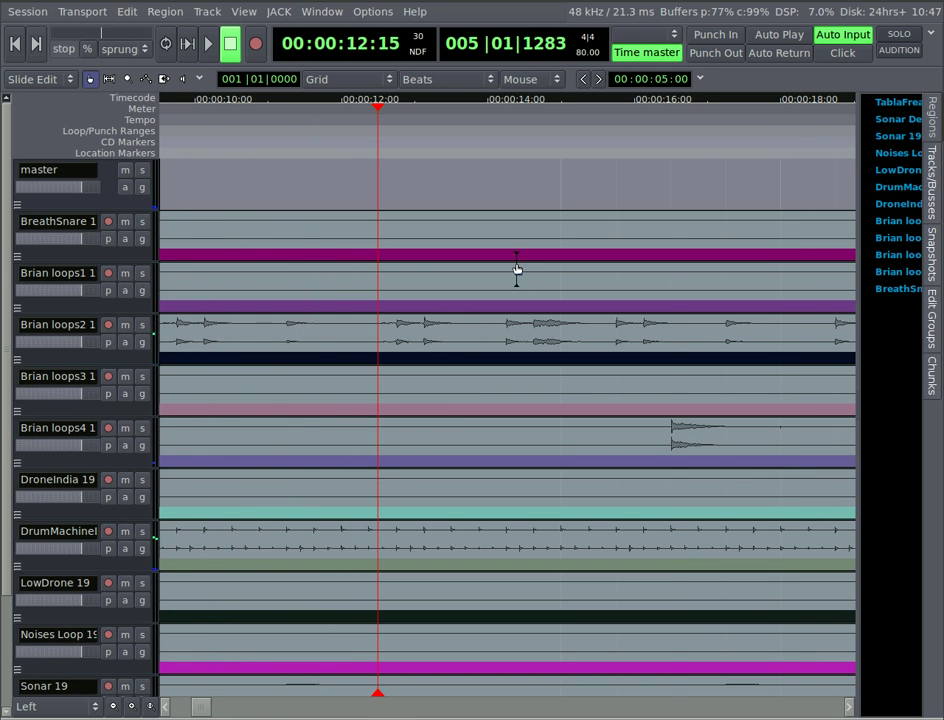
key(minus)
key(minus)
key(minus)
key(minus)
key(minus)
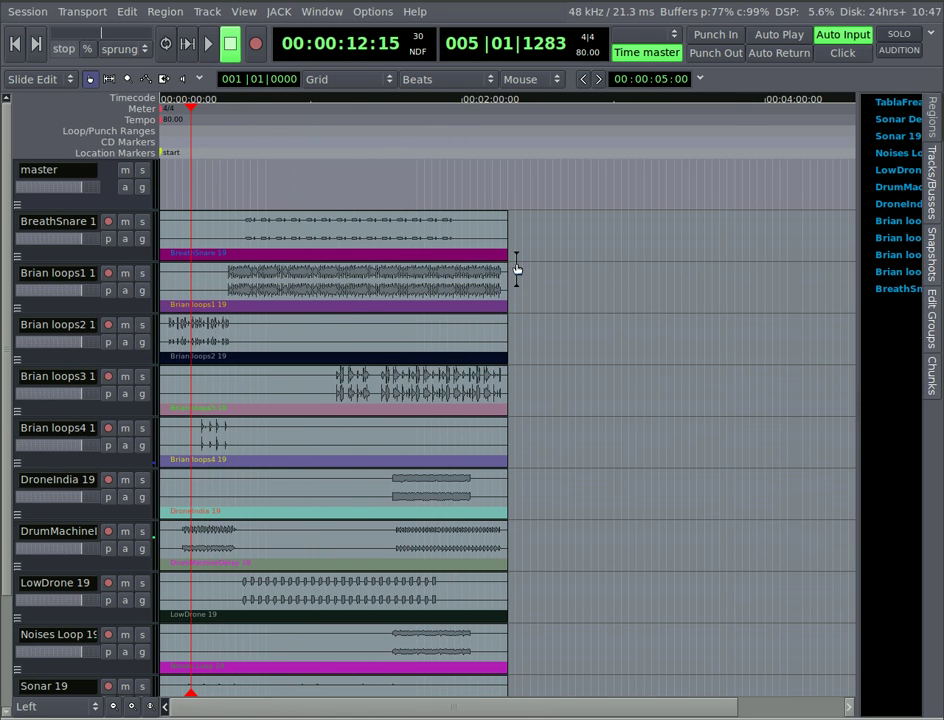
Trim Brian loops3's start and move it to 0:00, then trim DrumMachineDelay to start at bar 32.
key(equal)
drag(449, 700, 219, 689)
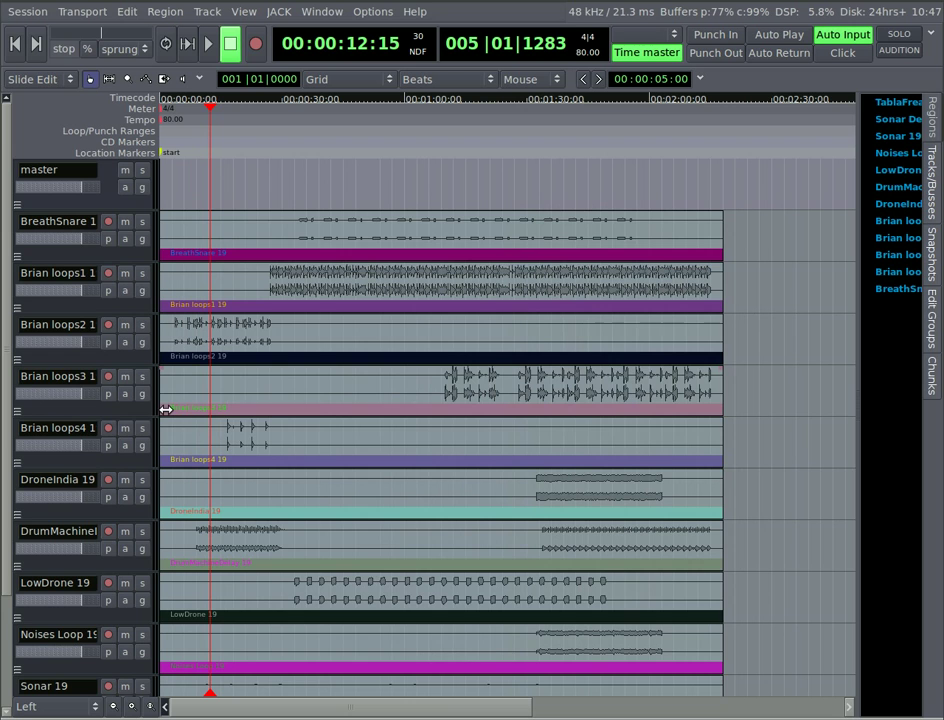
drag(163, 409, 441, 409)
drag(637, 381, 331, 378)
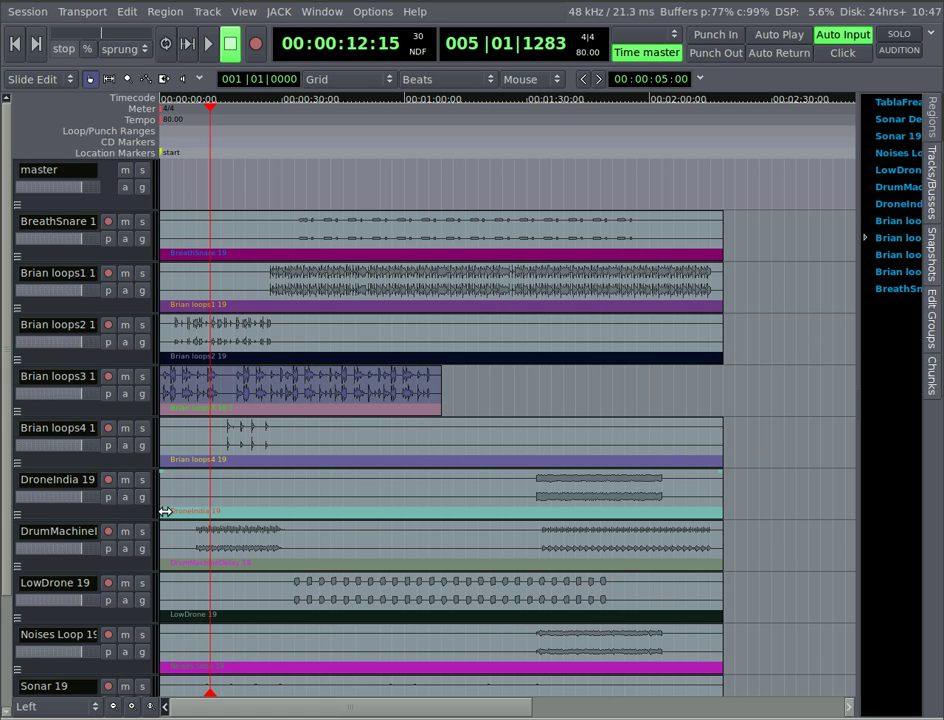
drag(165, 563, 540, 564)
drag(718, 565, 722, 565)
Reverse DrumMachineDelay and move it to session start, then trim DroneIndia at both ends.
right_click(625, 541)
mouse_move(716, 544)
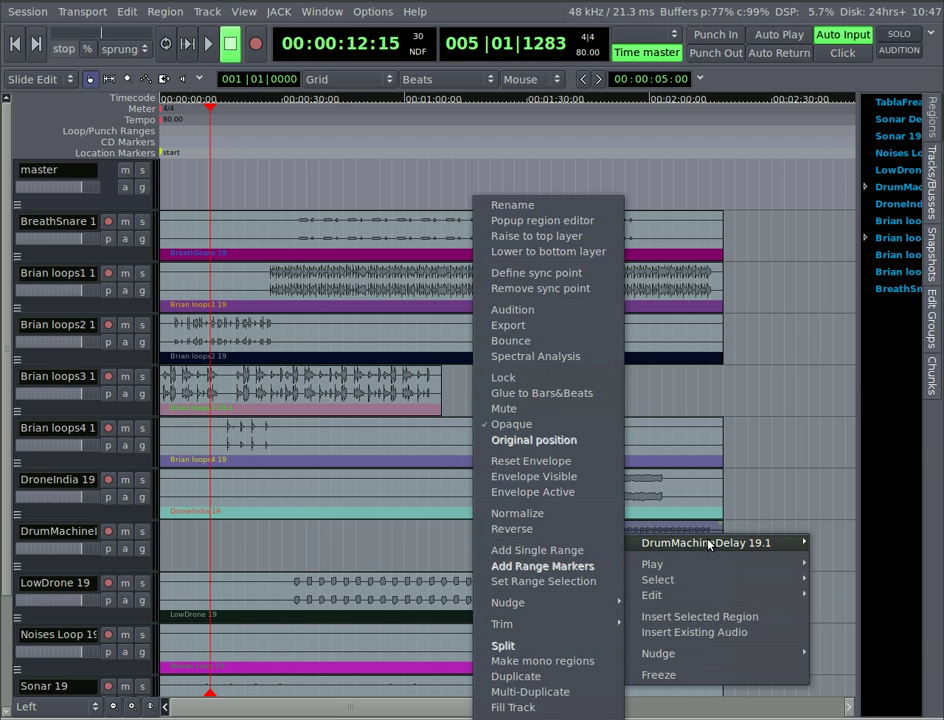
click(523, 530)
drag(596, 549, 248, 552)
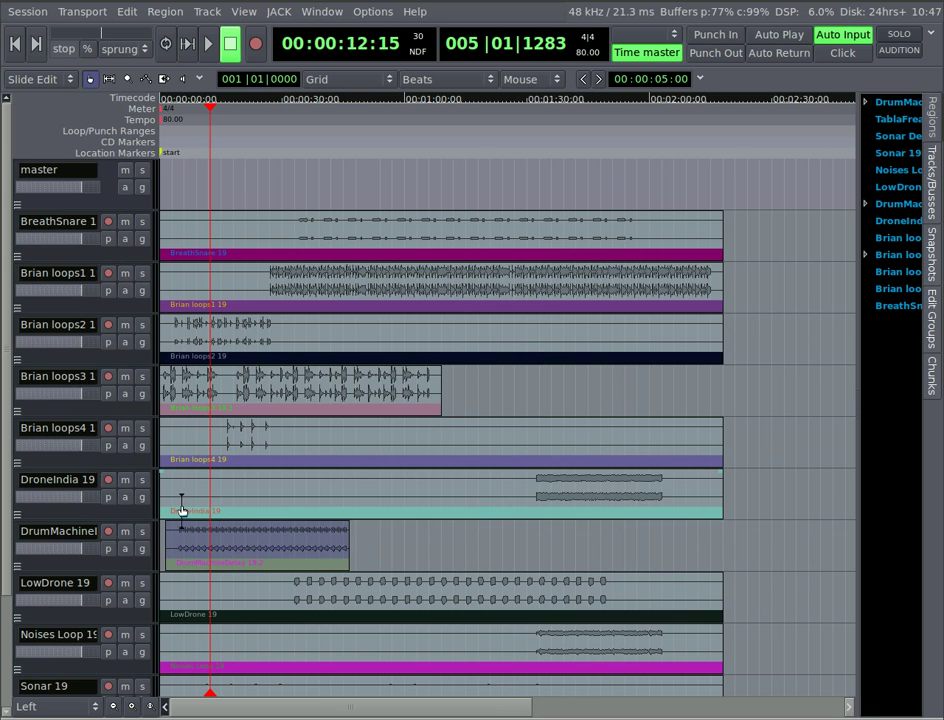
drag(162, 512, 524, 512)
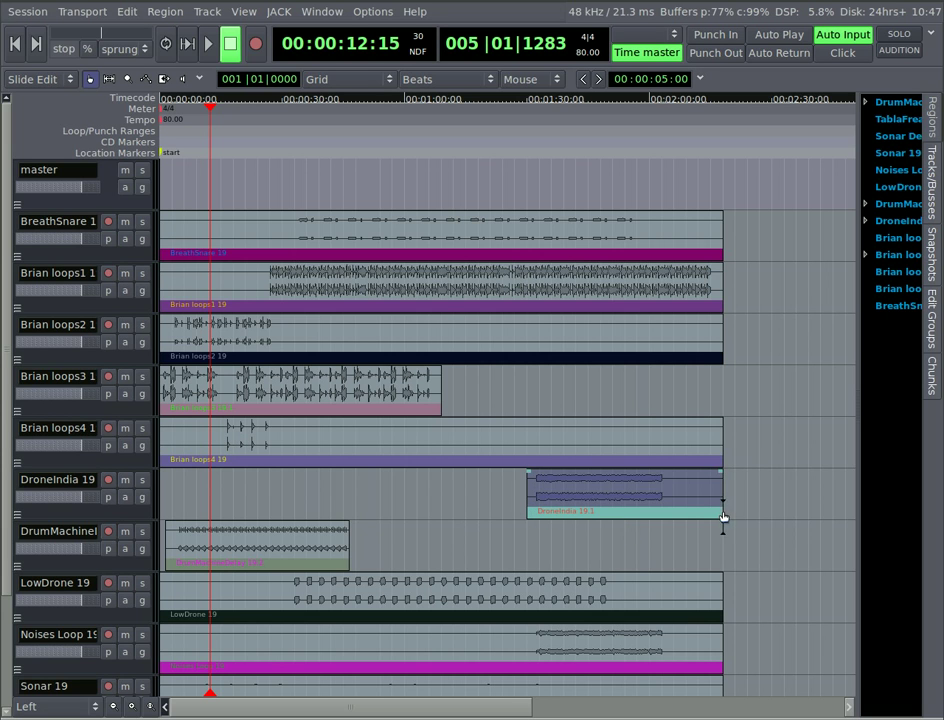
drag(723, 516, 245, 480)
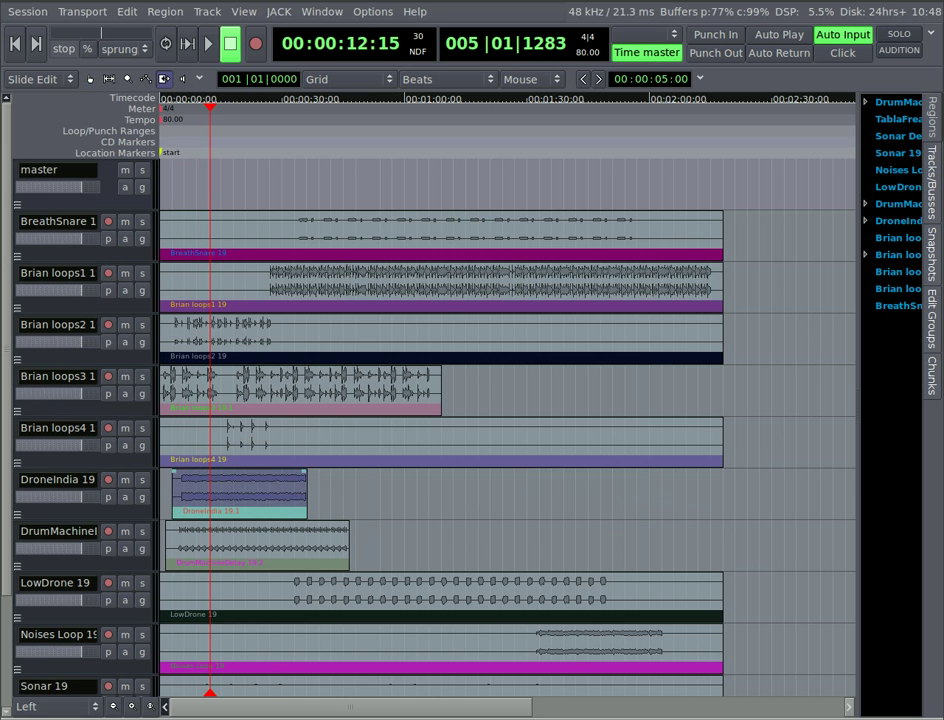
Time-stretch DroneIndia to roughly double length, reaching bar 25.
drag(183, 494, 455, 500)
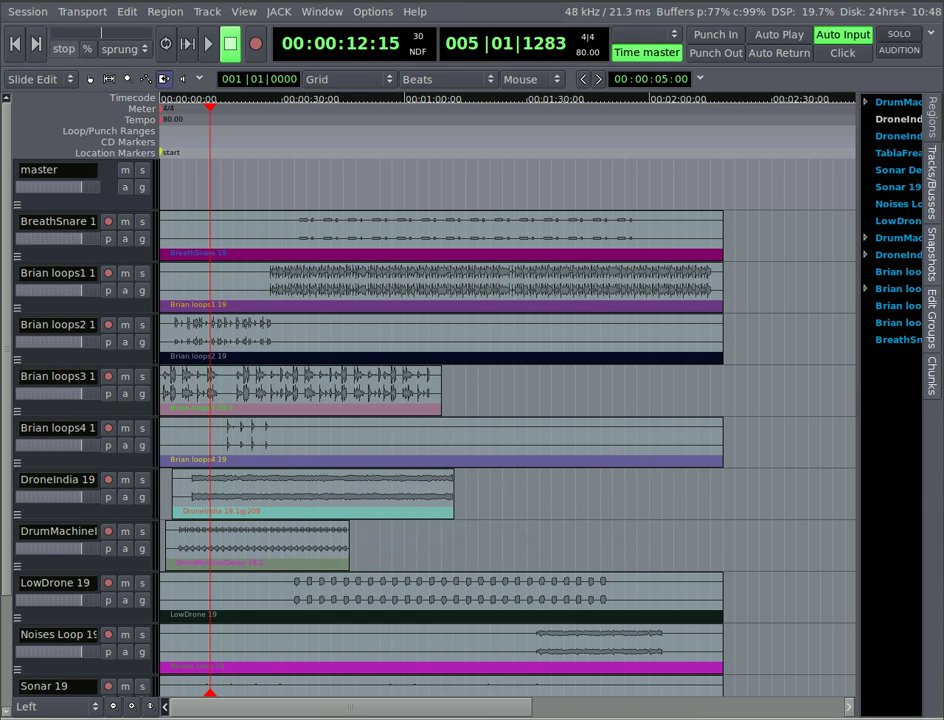
Reverse the LowDrone region so it becomes LowDrone 19.1.
click(41, 295)
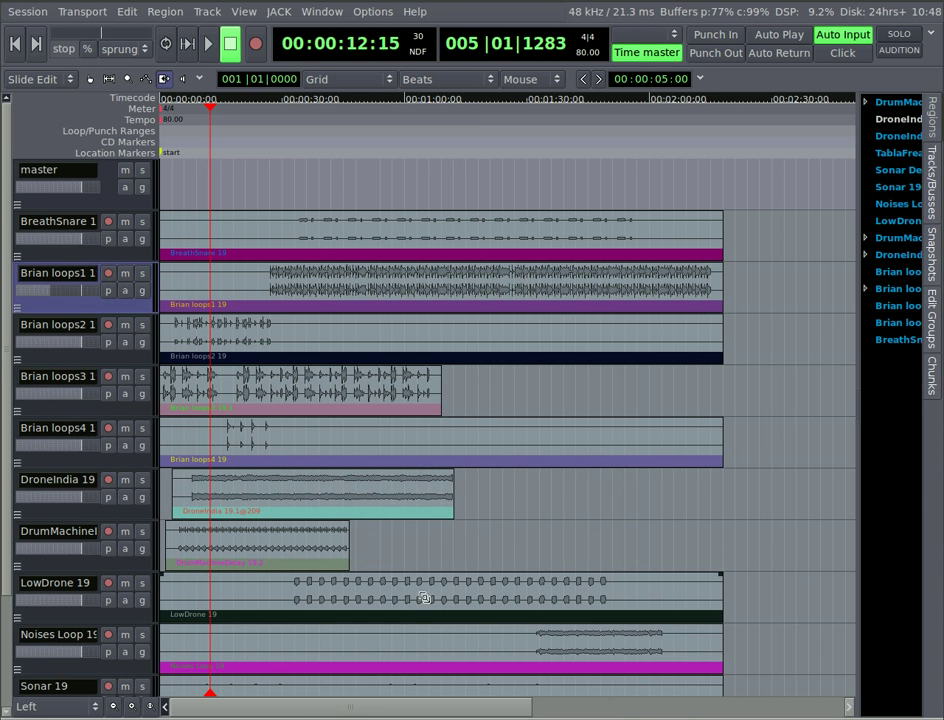
right_click(348, 593)
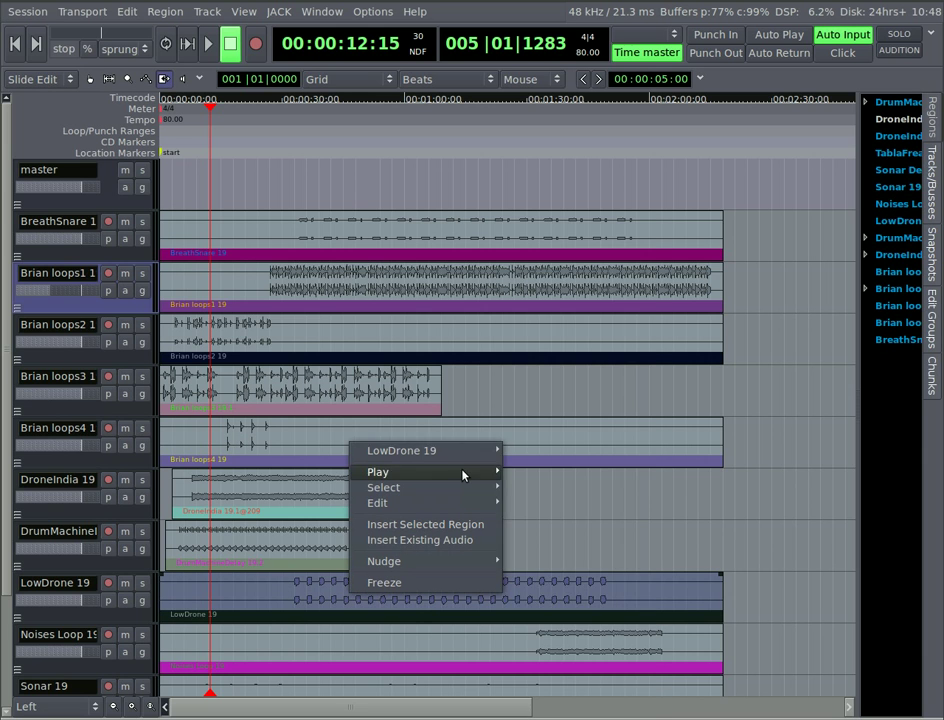
mouse_move(462, 452)
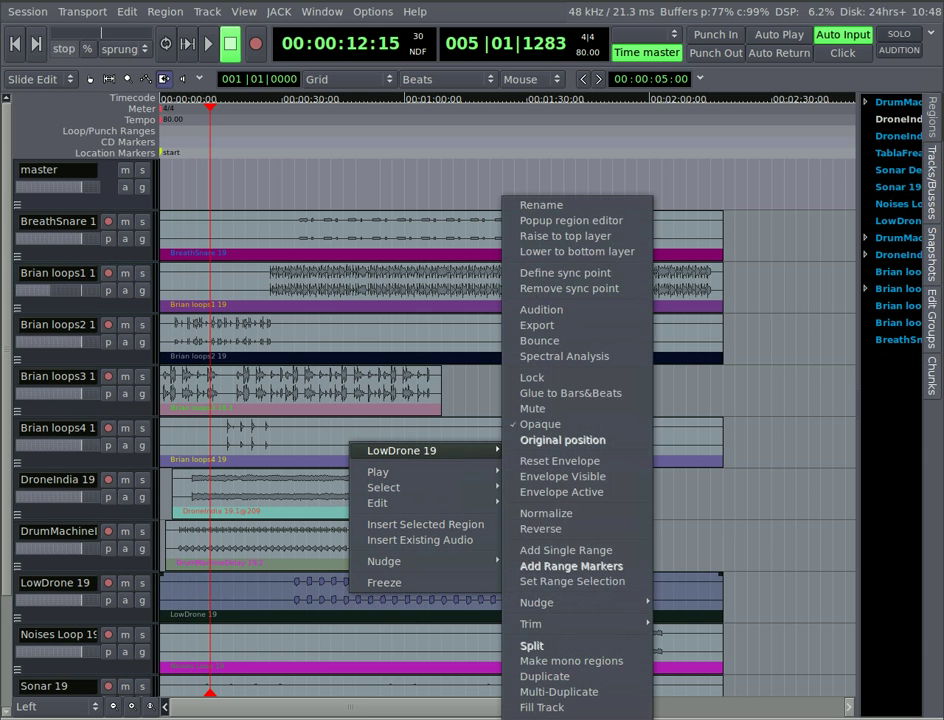
click(572, 528)
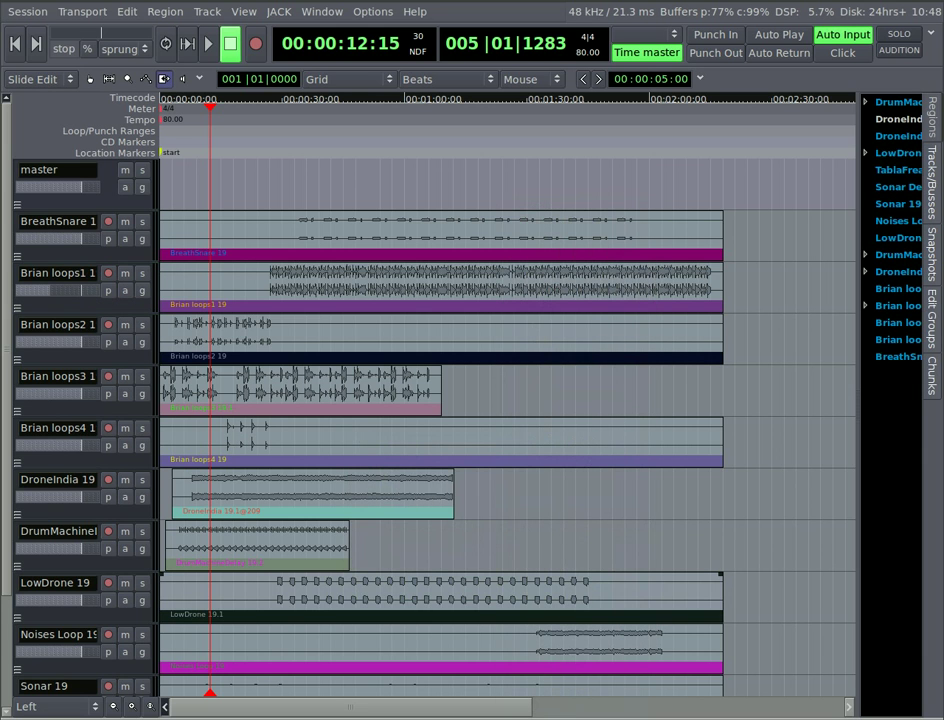
scroll(643, 626, down, 5)
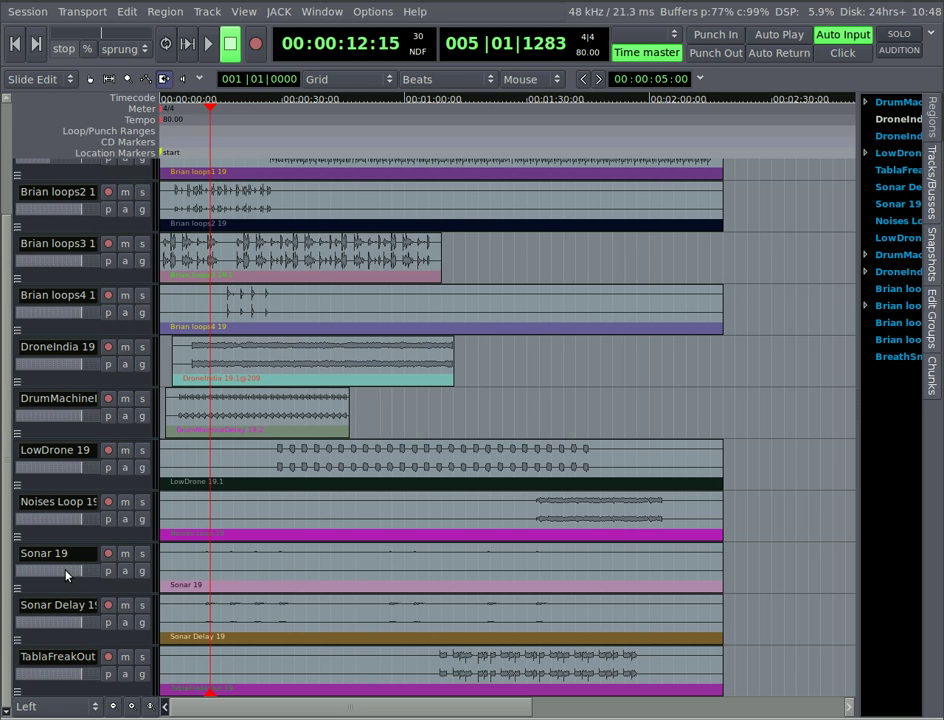
click(100, 578)
key(Home)
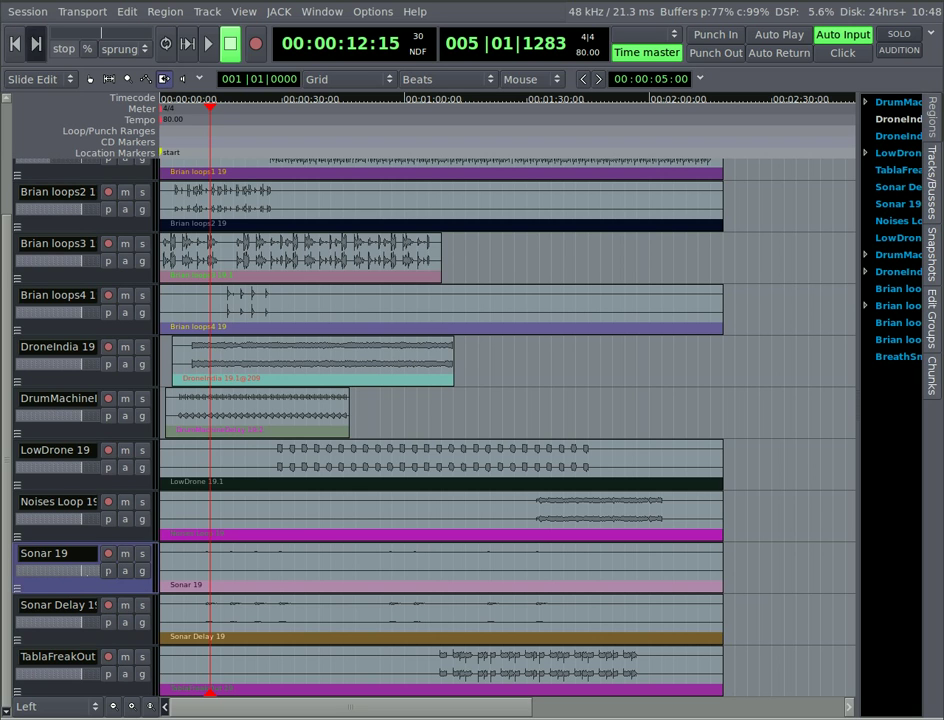
key(space)
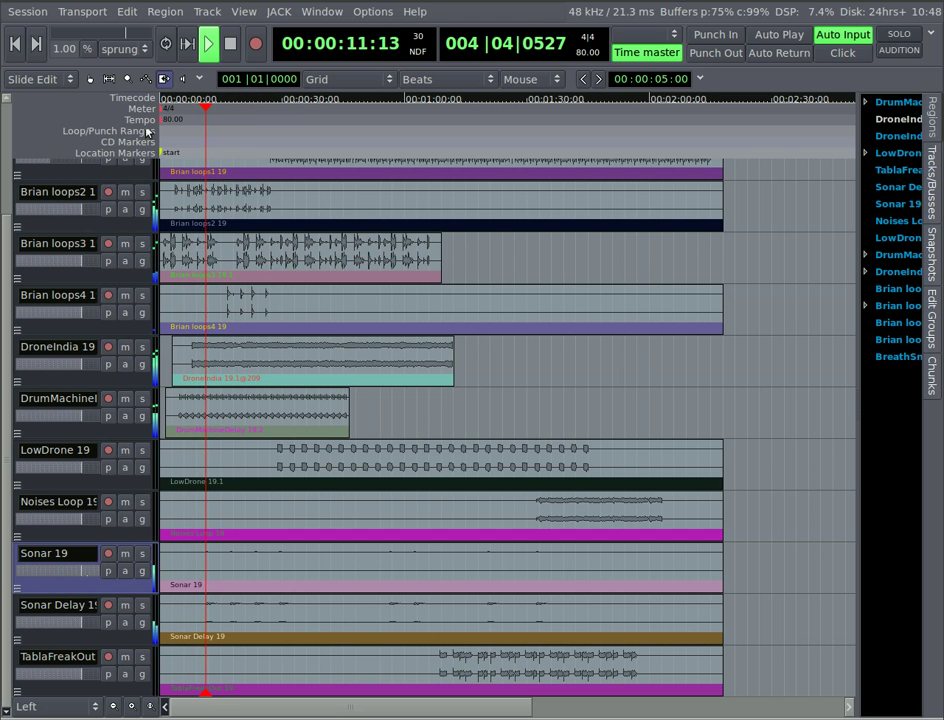
Trim a little off the start of the stretched DroneIndia region.
key(space)
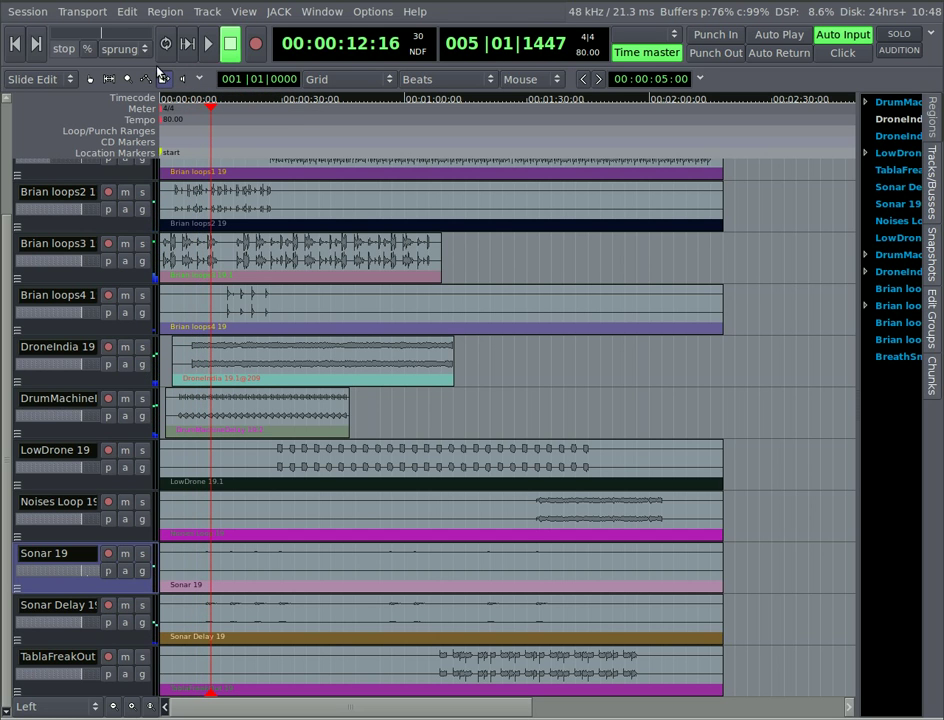
click(90, 78)
key(equal)
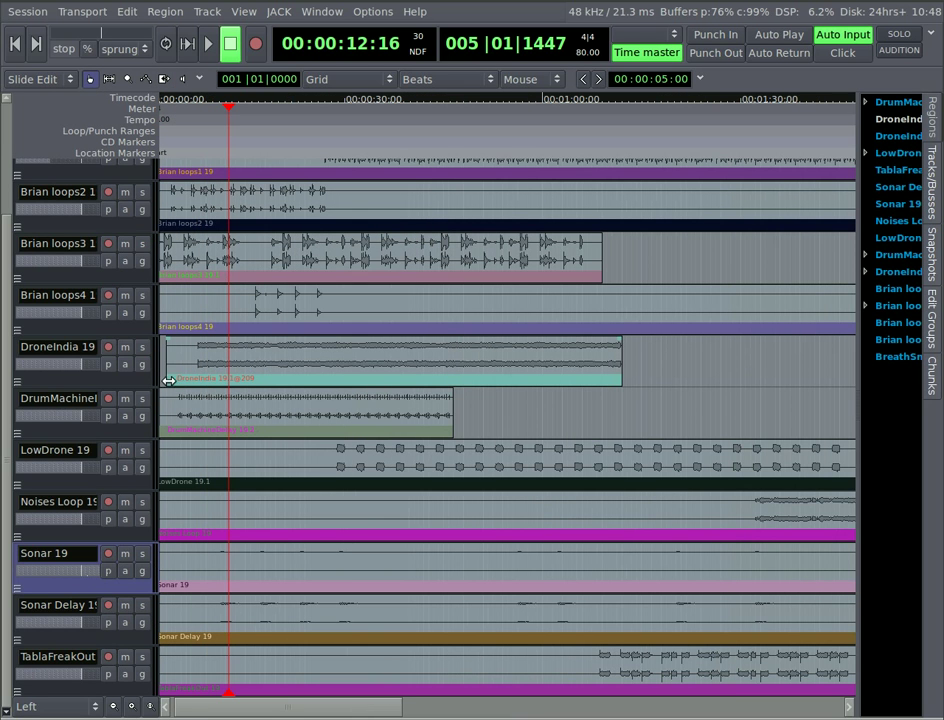
drag(169, 381, 335, 342)
Play the session from about 7 seconds and stop at 00:00:24:05.
click(197, 140)
key(space)
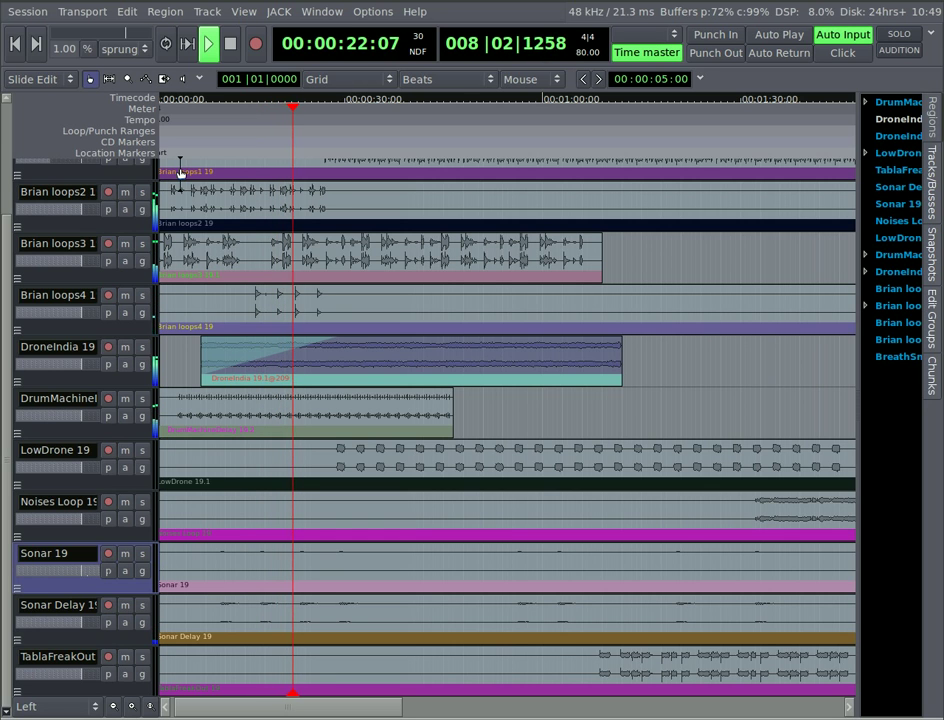
click(230, 43)
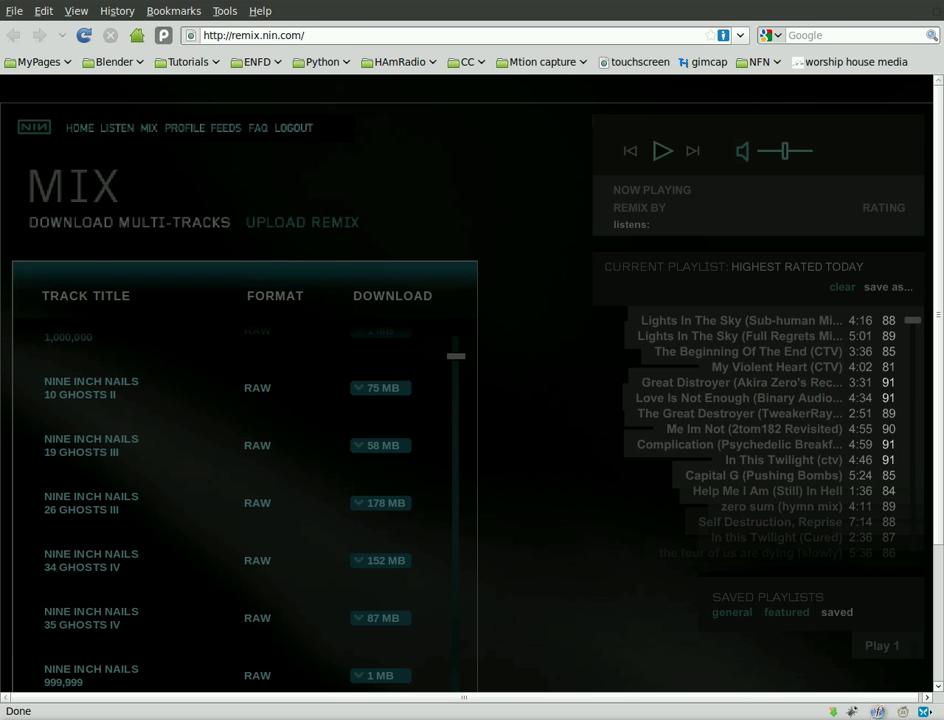
Go to the NIN Remix Upload Remix page and bring its empty Step 1: Upload form into view.
mouse_move(913, 325)
mouse_down()
mouse_move(908, 522)
mouse_move(904, 319)
mouse_up()
click(272, 228)
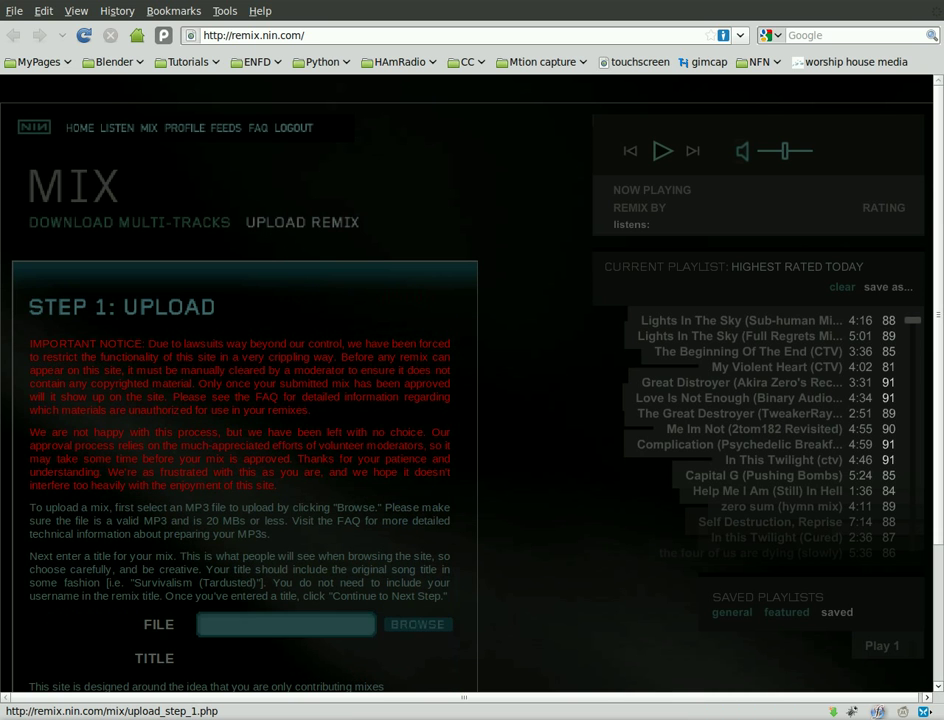
scroll(841, 276, down, 5)
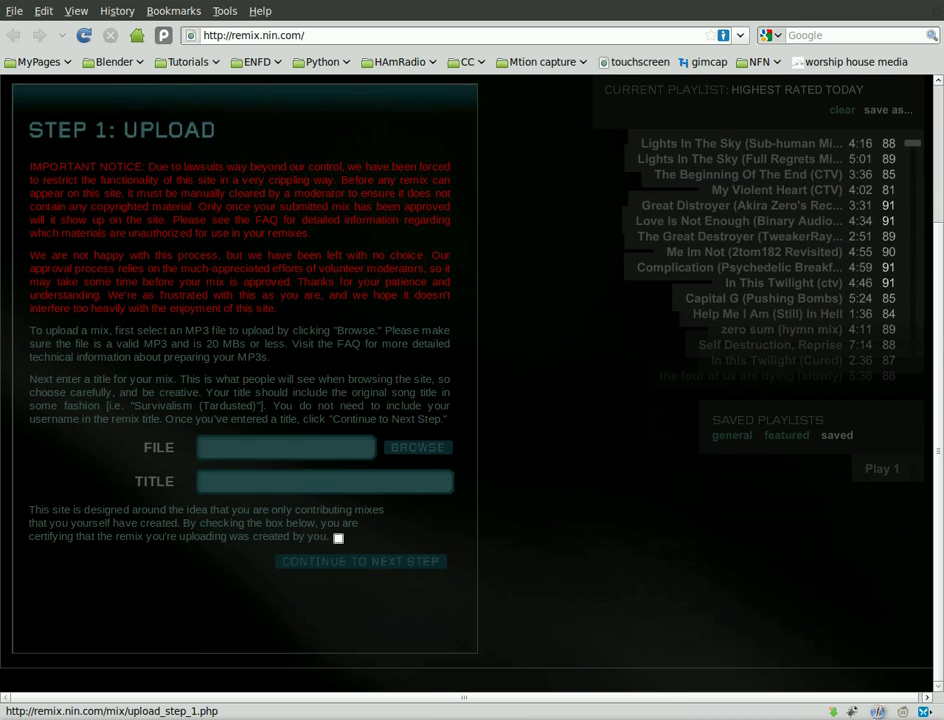
scroll(596, 368, up, 4)
scroll(589, 364, up, 1)
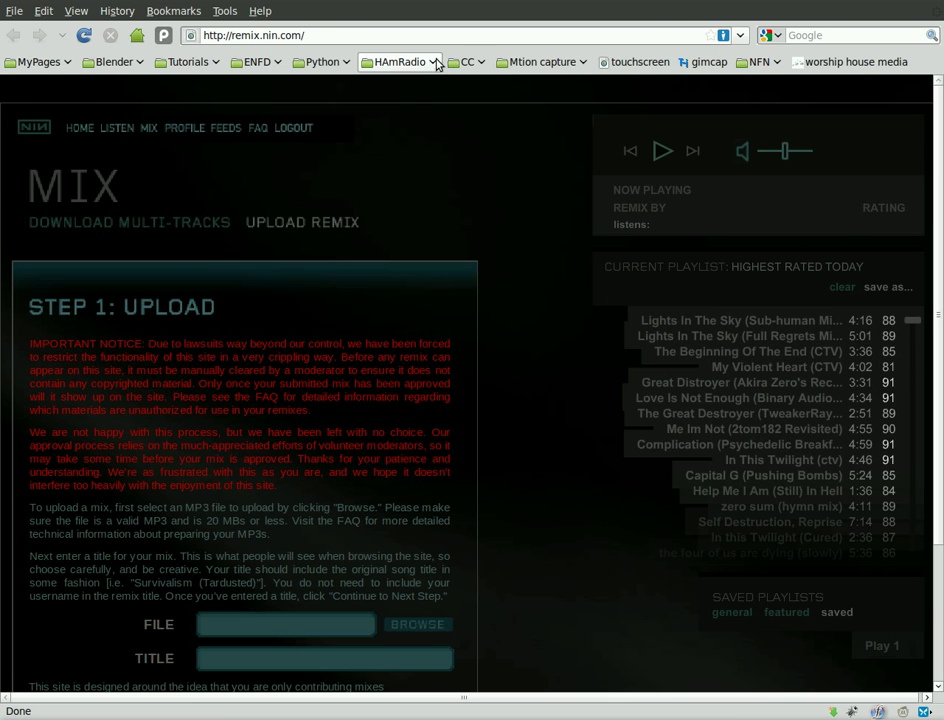
From the CC bookmarks folder, open the List of music sites (Legal Music For Videos) page.
click(474, 63)
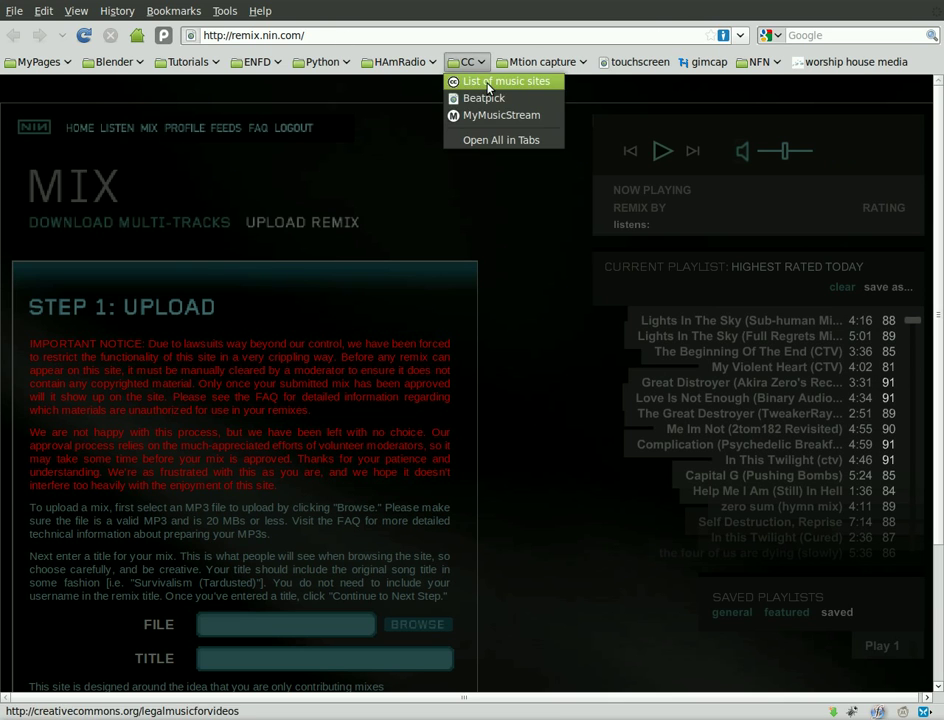
click(488, 84)
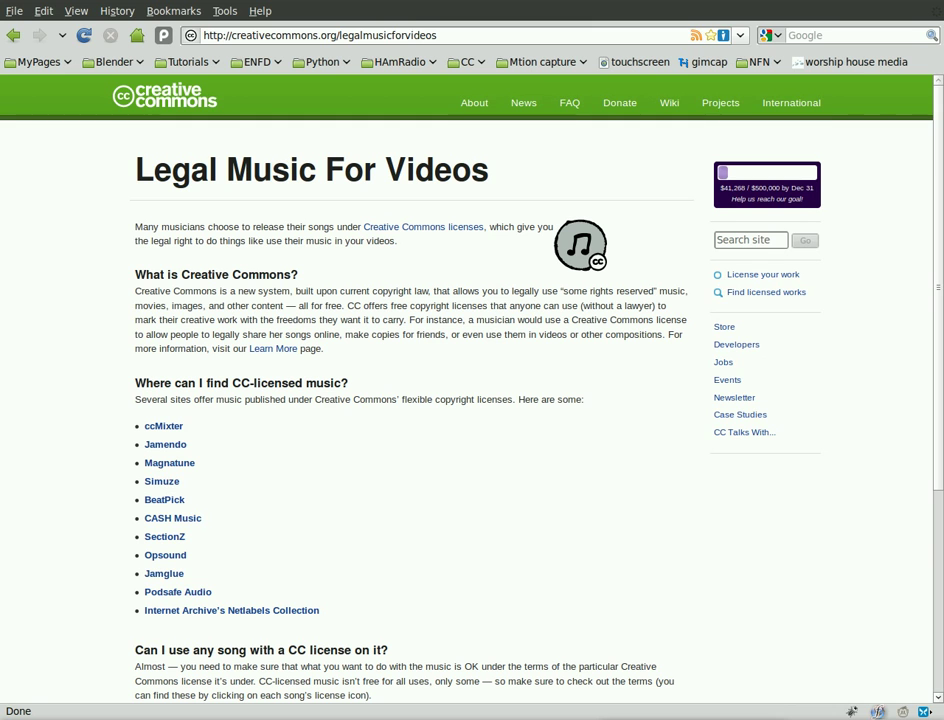
Switch from Firefox back to the Ardour nin session window with Alt+Tab.
key(alt+Tab)
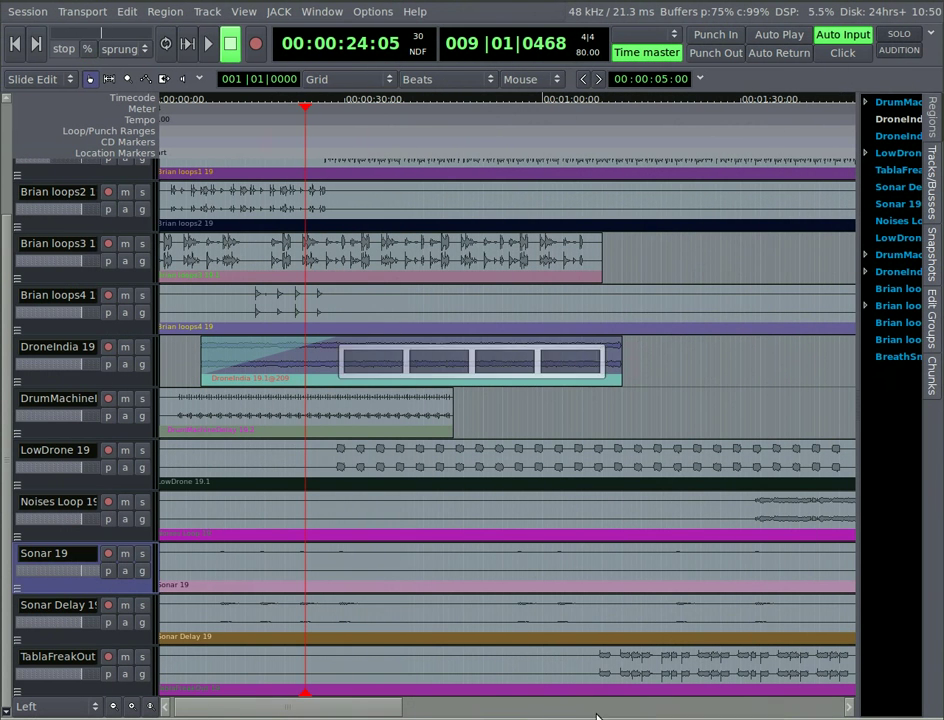